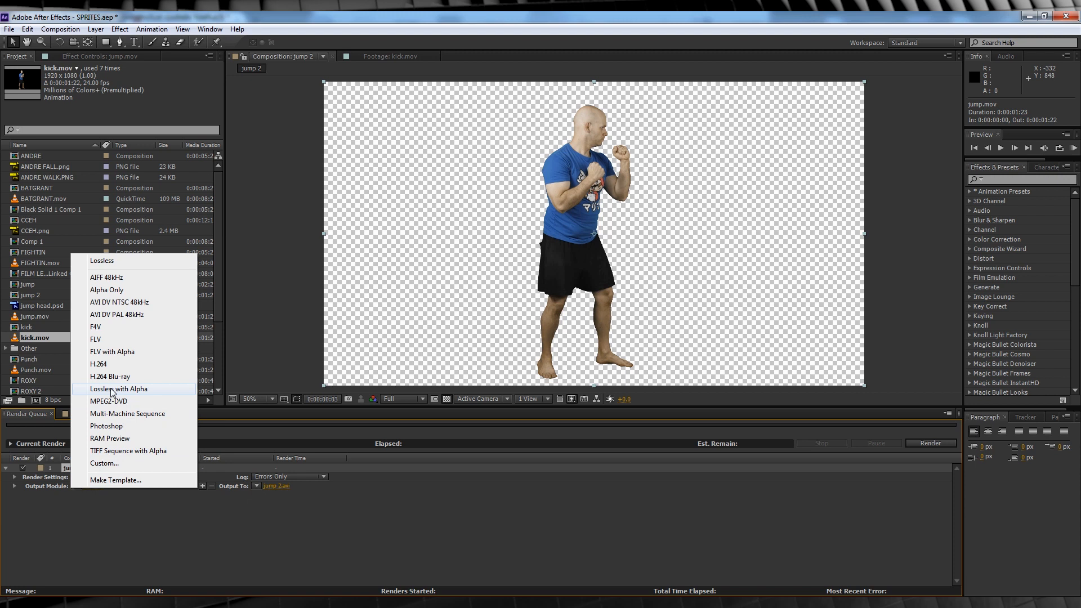
- Set the queued jump 2 render's output module to Lossless with Alpha and choose a different output format
click(112, 389)
click(118, 487)
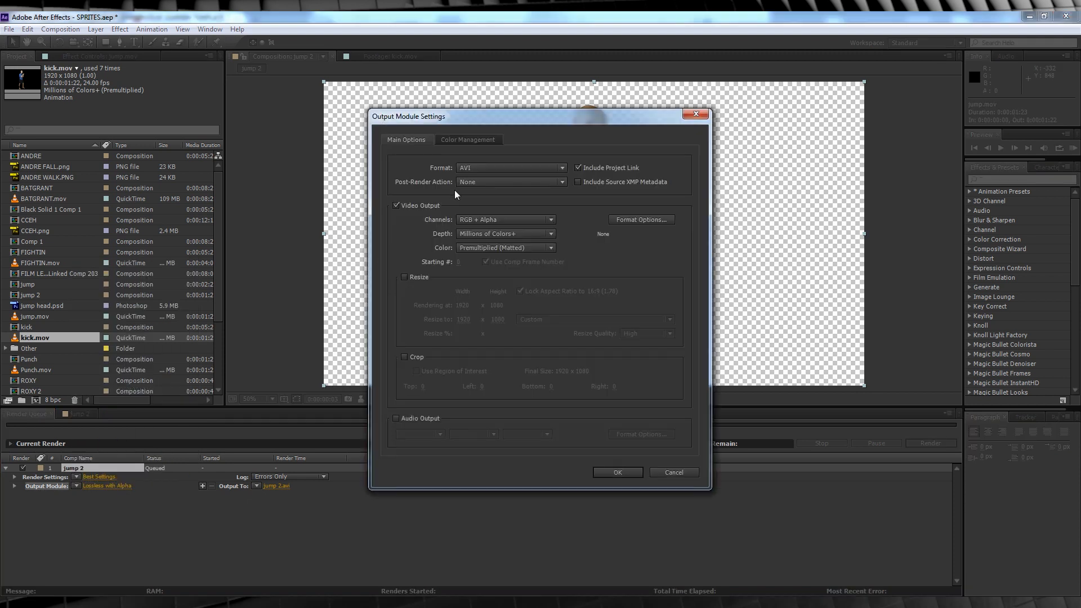
click(475, 167)
click(479, 384)
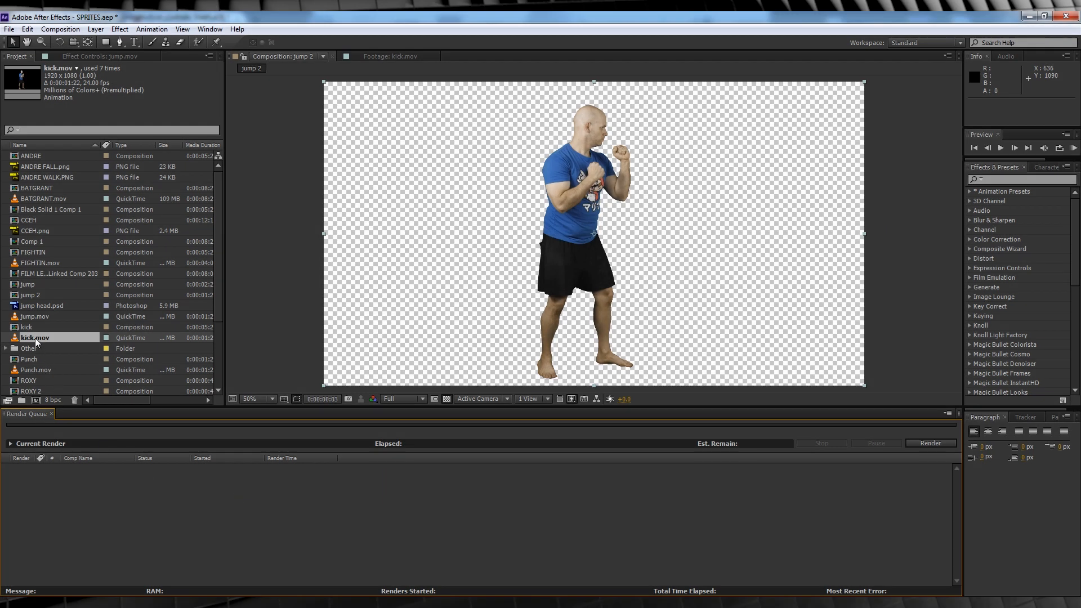
- Create a new composition from Punch.mov and apply the Glow effect to its layer
drag(32, 370, 36, 401)
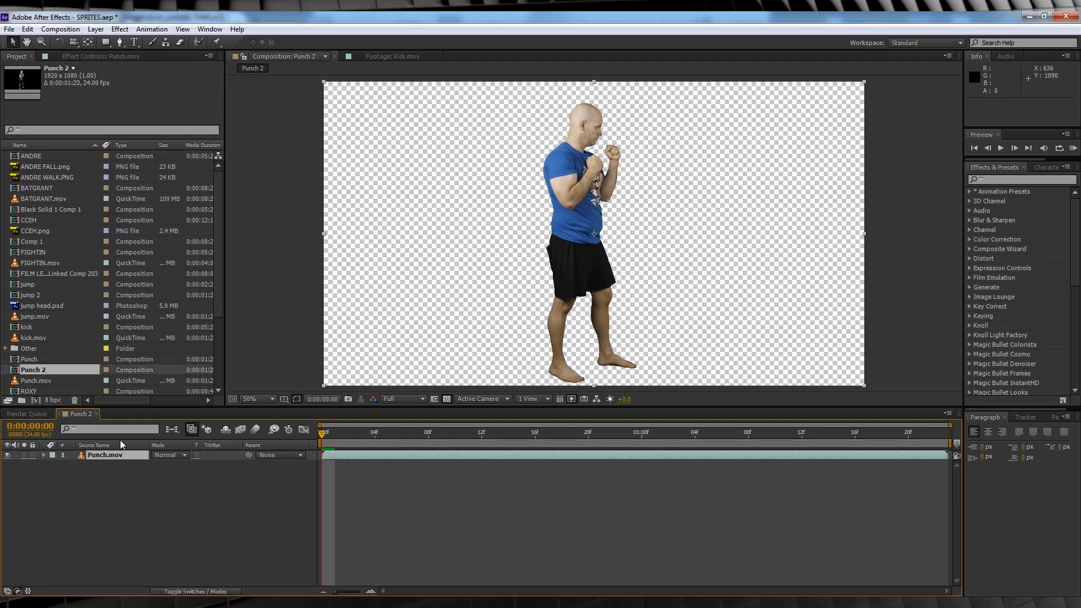
click(119, 29)
mouse_move(162, 525)
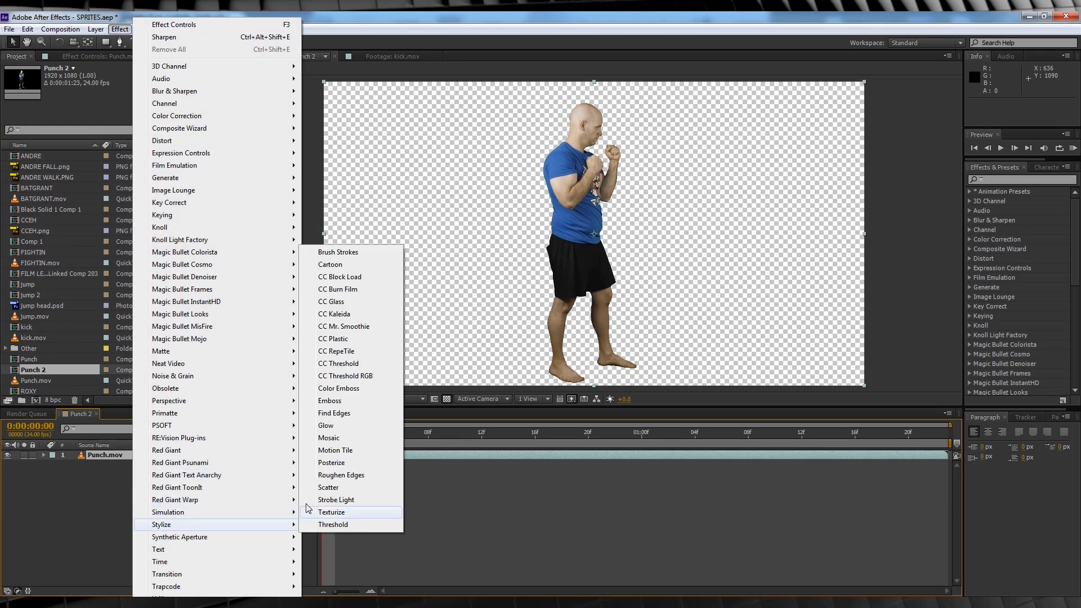
click(326, 426)
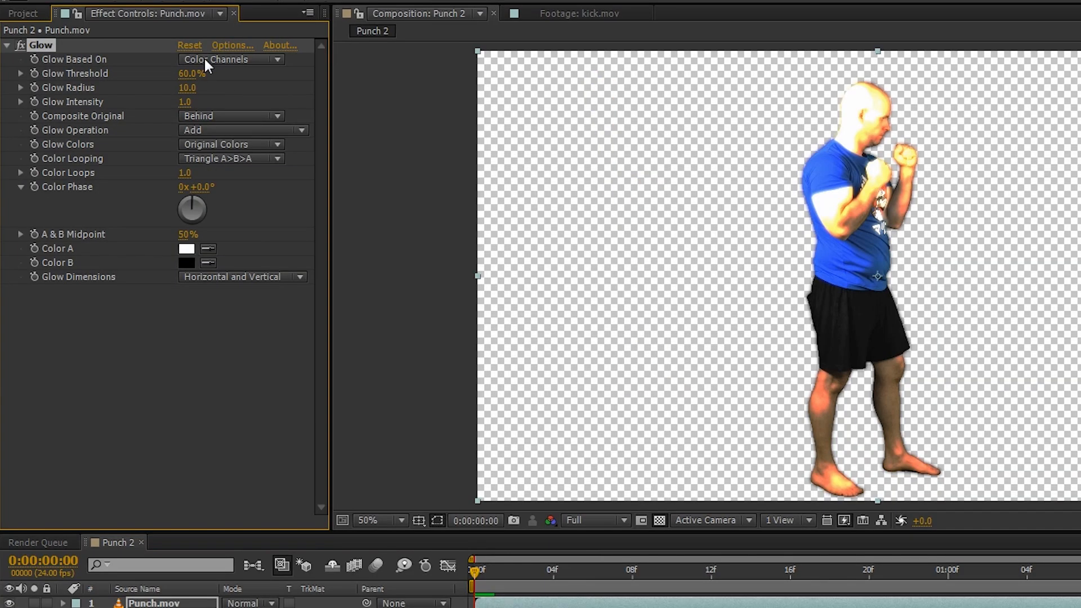
- Configure the Glow with Alpha Channel as its basis, A & B Colors, radius 3, intensity 9.9 and black for Color A
click(153, 87)
click(148, 101)
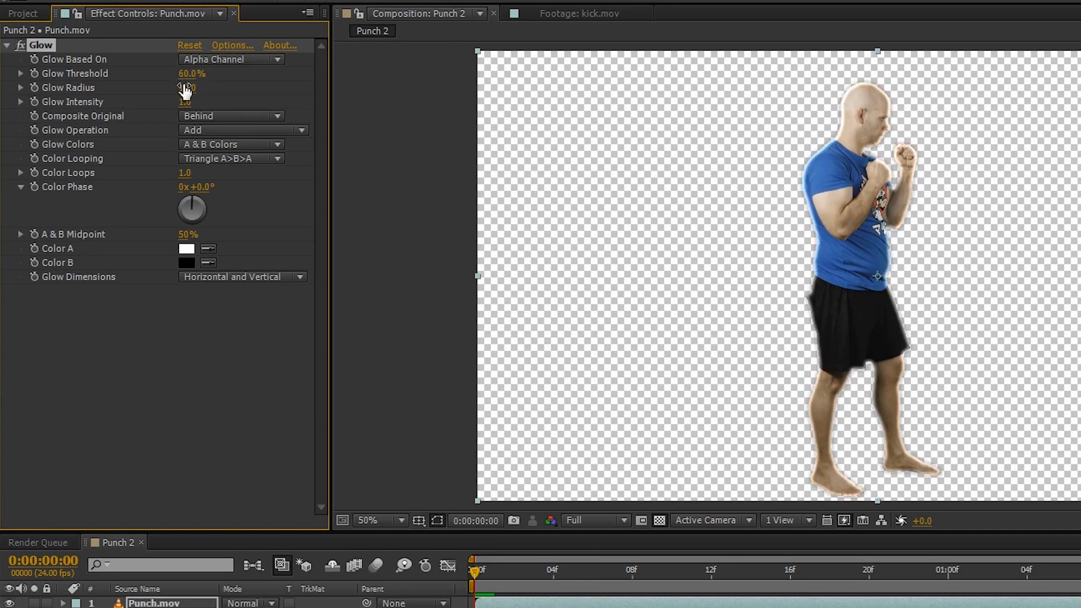
text(3)
key(Return)
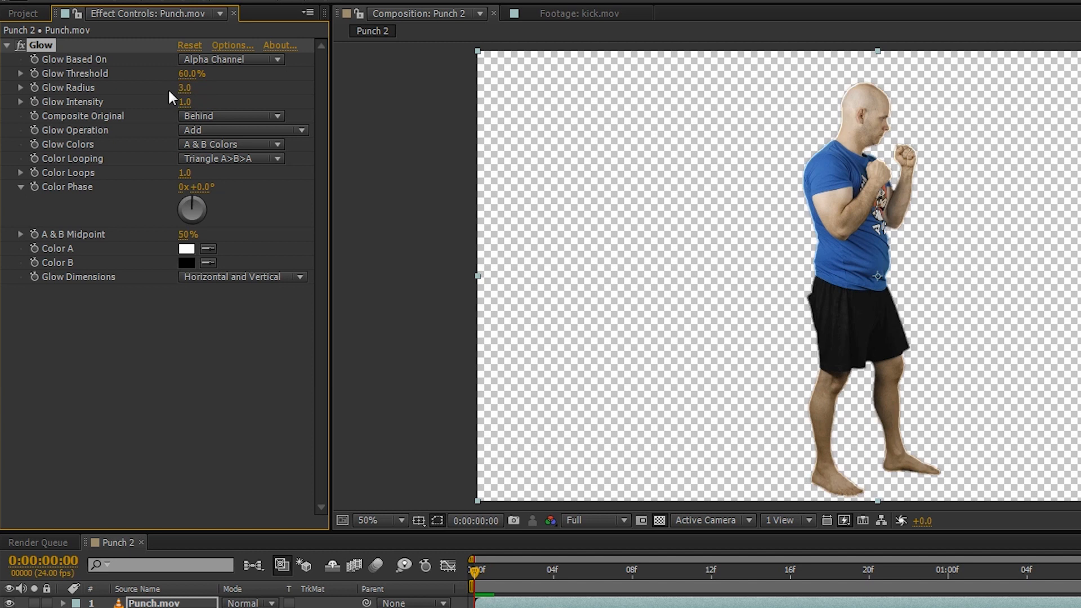
click(186, 103)
key(Return)
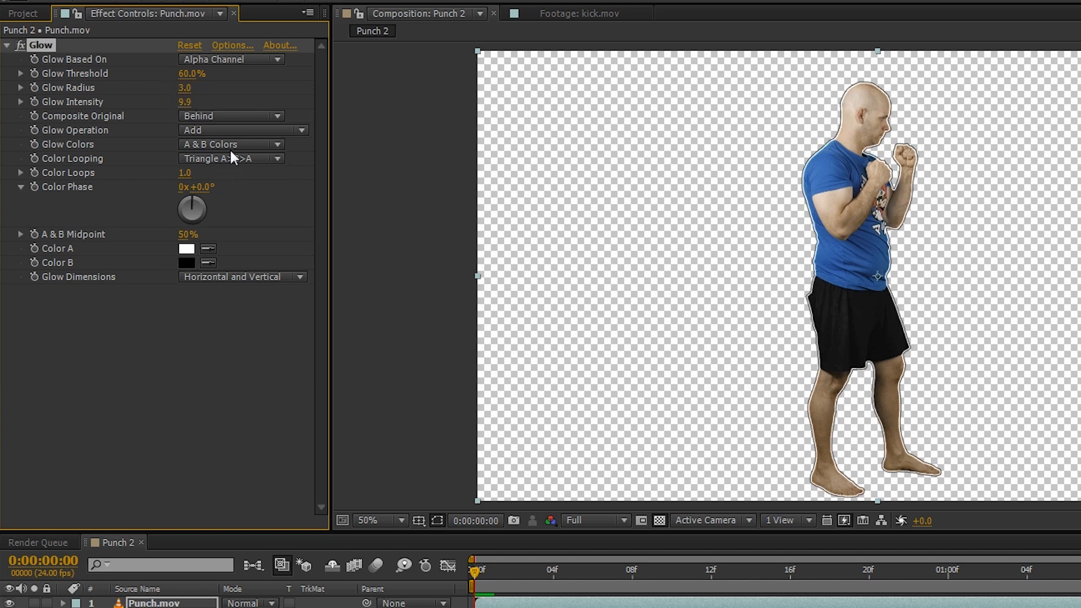
click(194, 248)
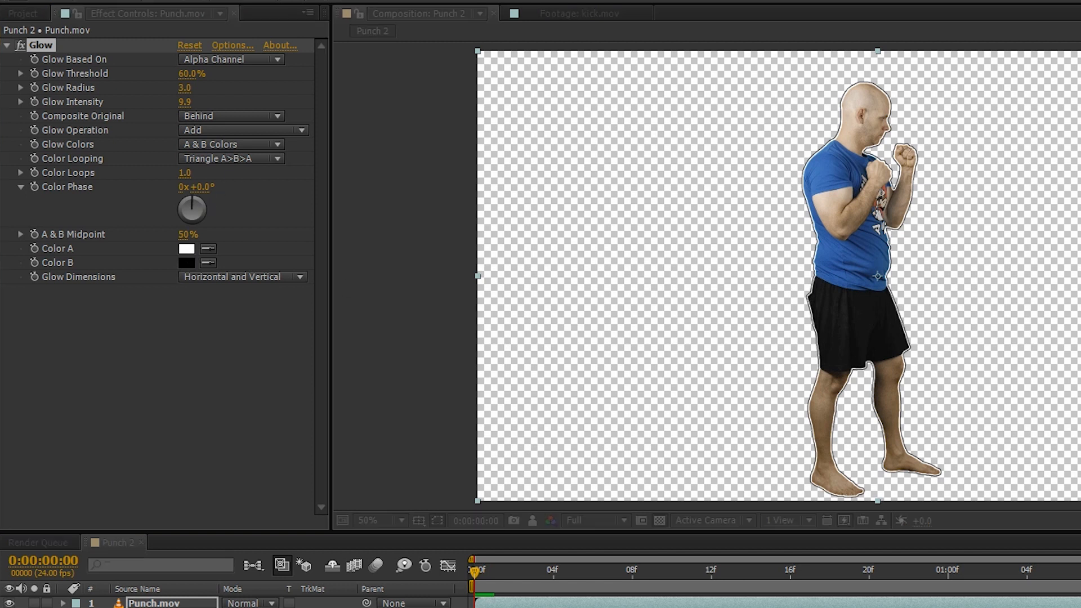
key(Return)
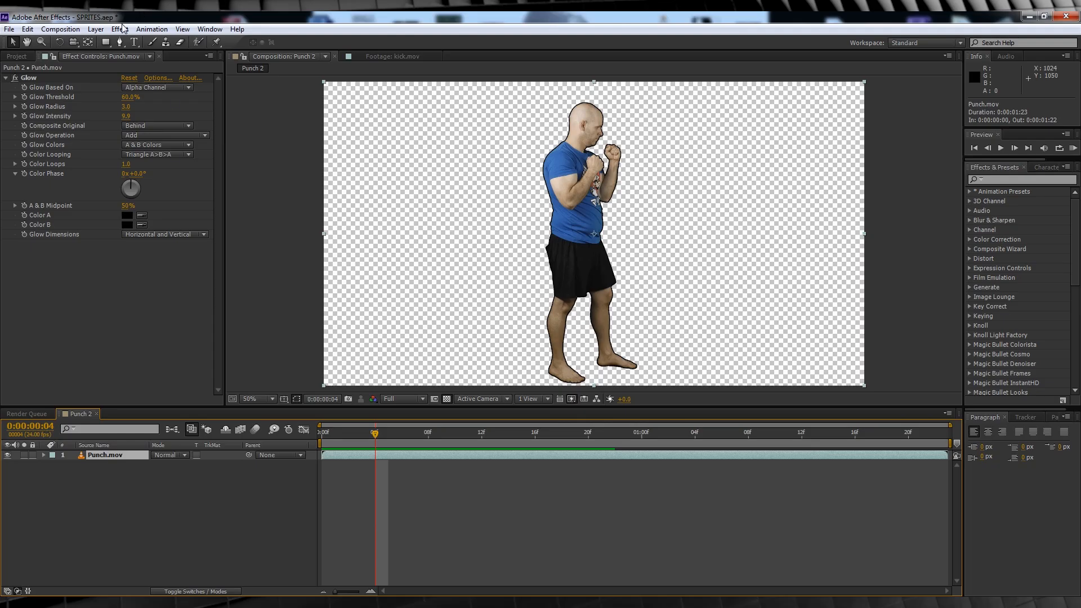
- Apply Brightness & Contrast to the Punch.mov layer and set the contrast to 19
click(120, 30)
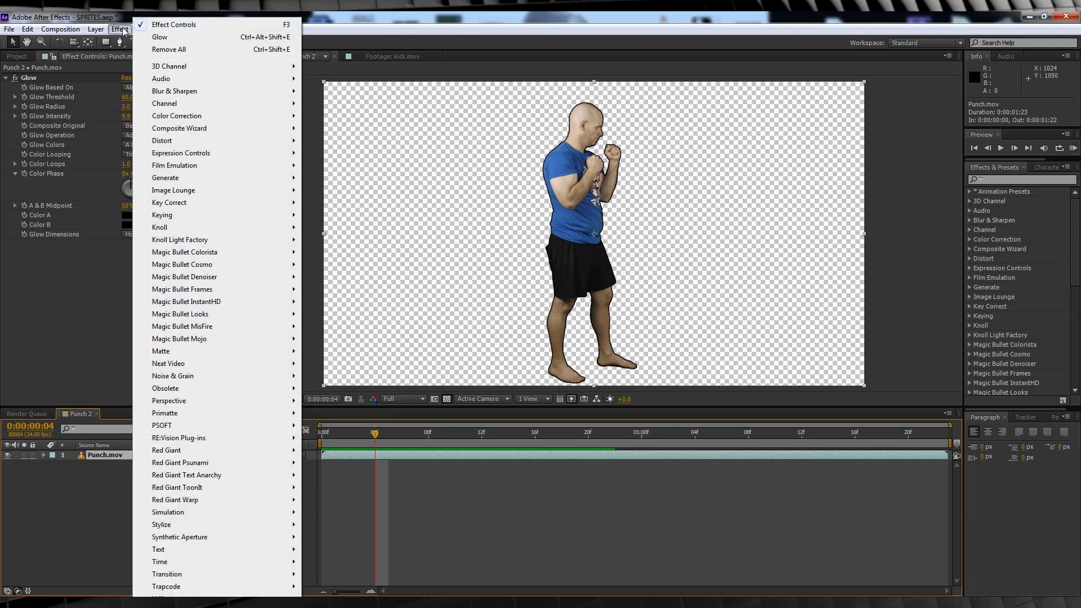
mouse_move(165, 116)
click(363, 165)
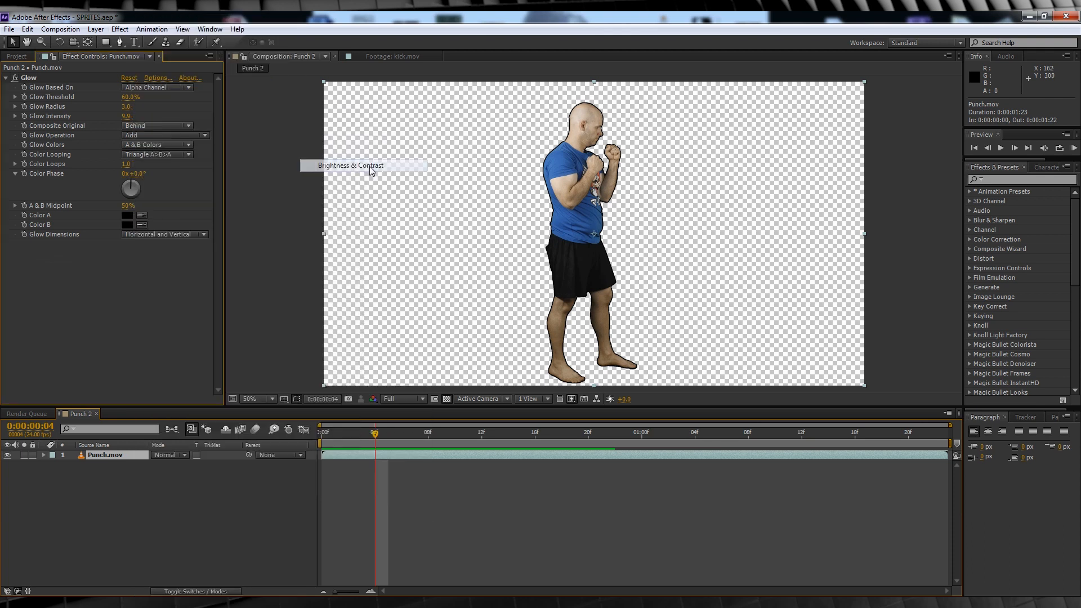
drag(128, 268, 135, 264)
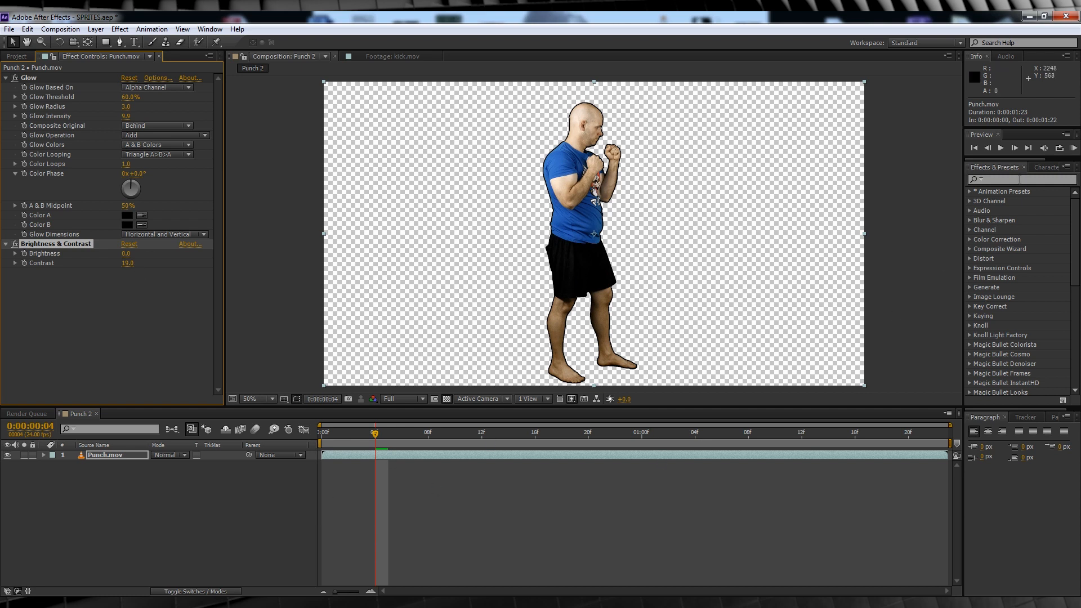
- Find the Cartoon effect and apply it to the Punch.mov layer
click(1019, 179)
text(cartoon)
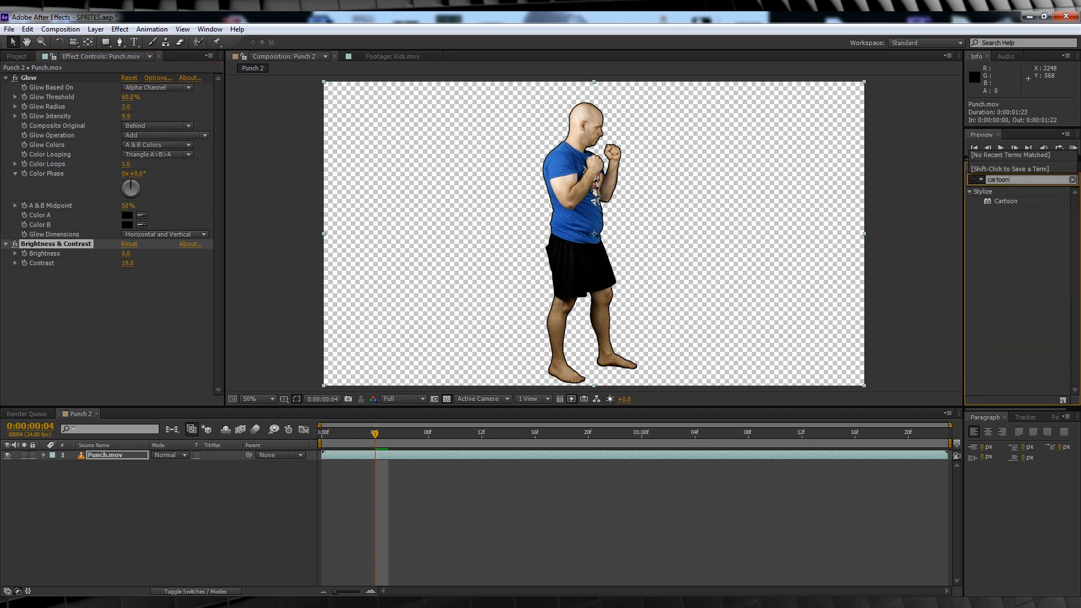
drag(1011, 205, 640, 249)
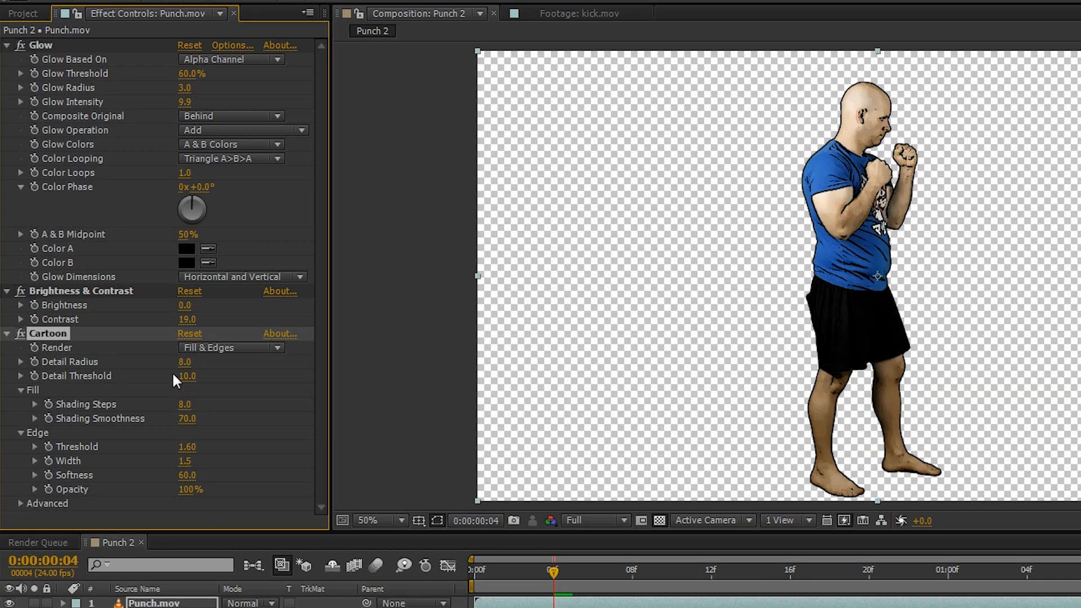
- Set the Cartoon effect's detail radius to 10.5, detail threshold to 8.5, shading steps to 2 and shading smoothness to 69.2
click(186, 361)
text(10.5)
key(Tab)
text(8.5)
key(Tab)
key(Tab)
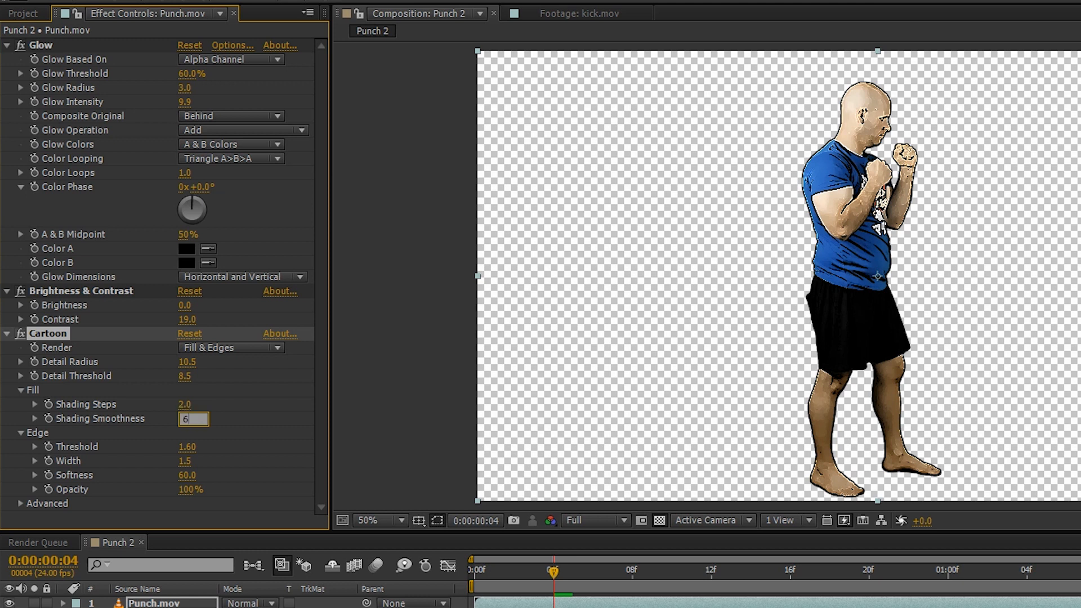
key(Return)
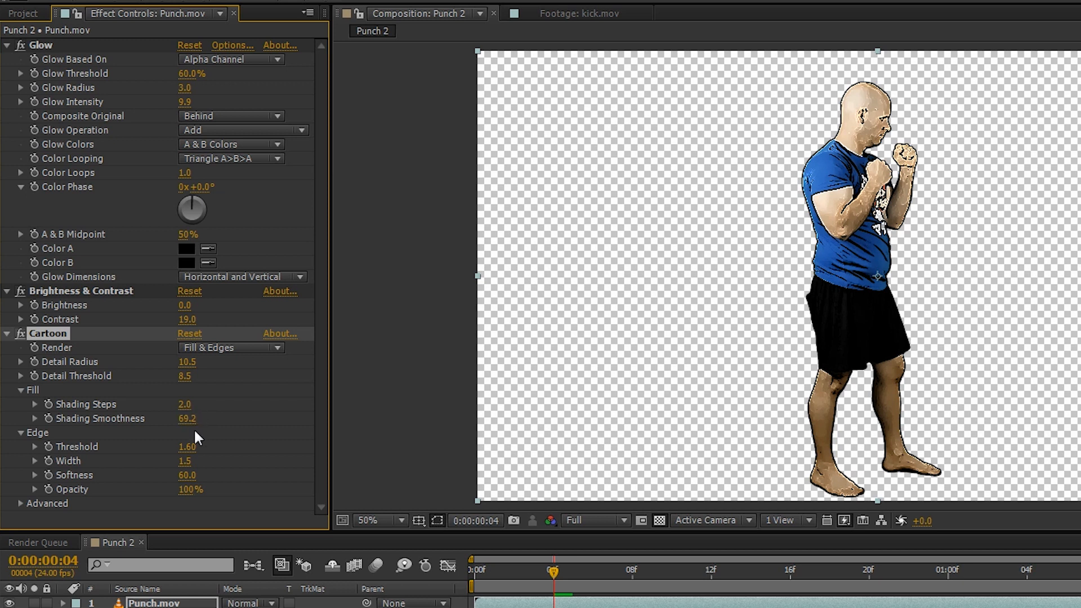
- Set the Cartoon effect's edge threshold to 2.02 and edge width to 0.7
click(187, 447)
text(2.02)
key(Tab)
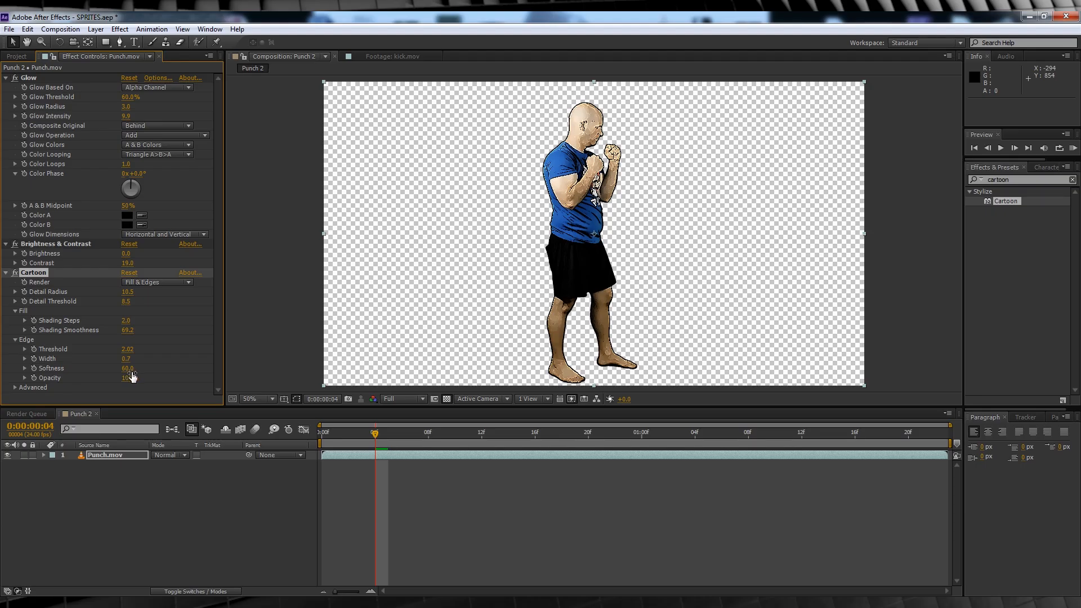
- Apply Color Balance (HLS) to the Punch.mov layer and raise its saturation to 42
click(1010, 178)
text(hls)
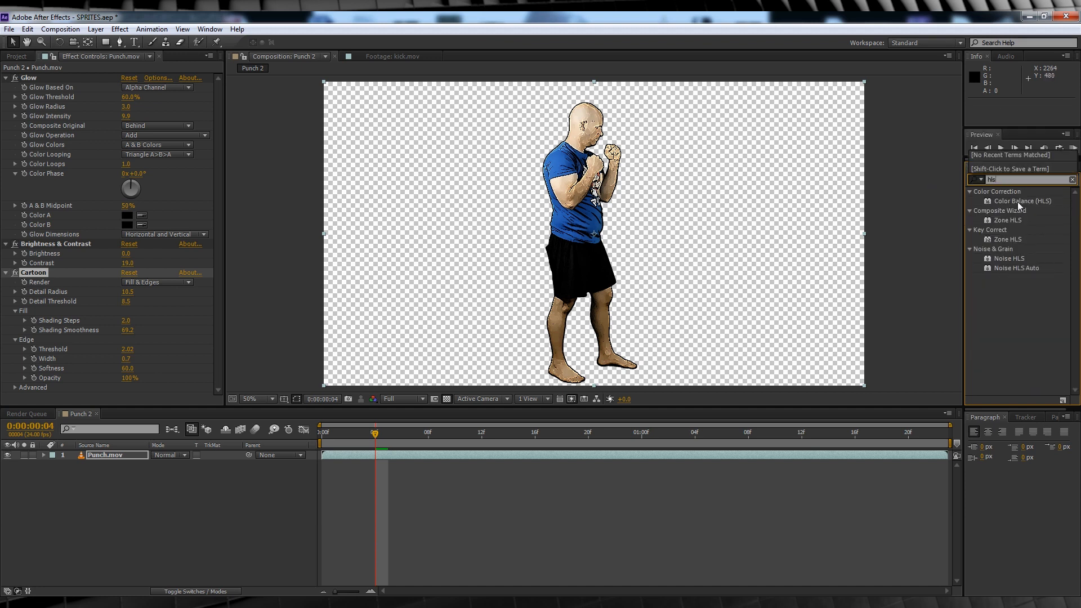
drag(1020, 206, 558, 222)
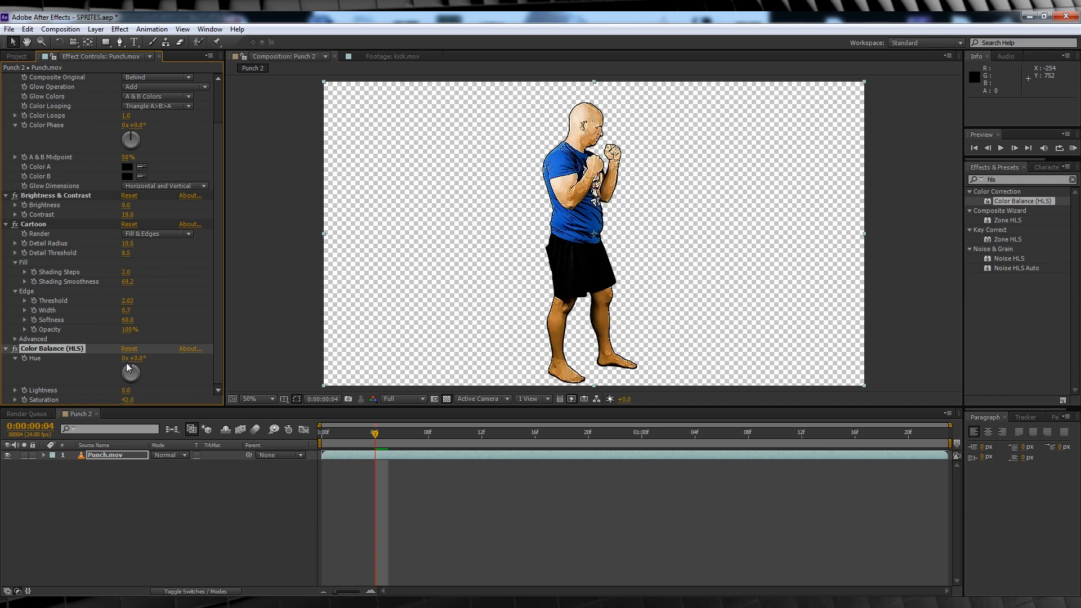
- Apply the Posterize Time effect to the Punch.mov layer with a frame rate of 8
click(999, 176)
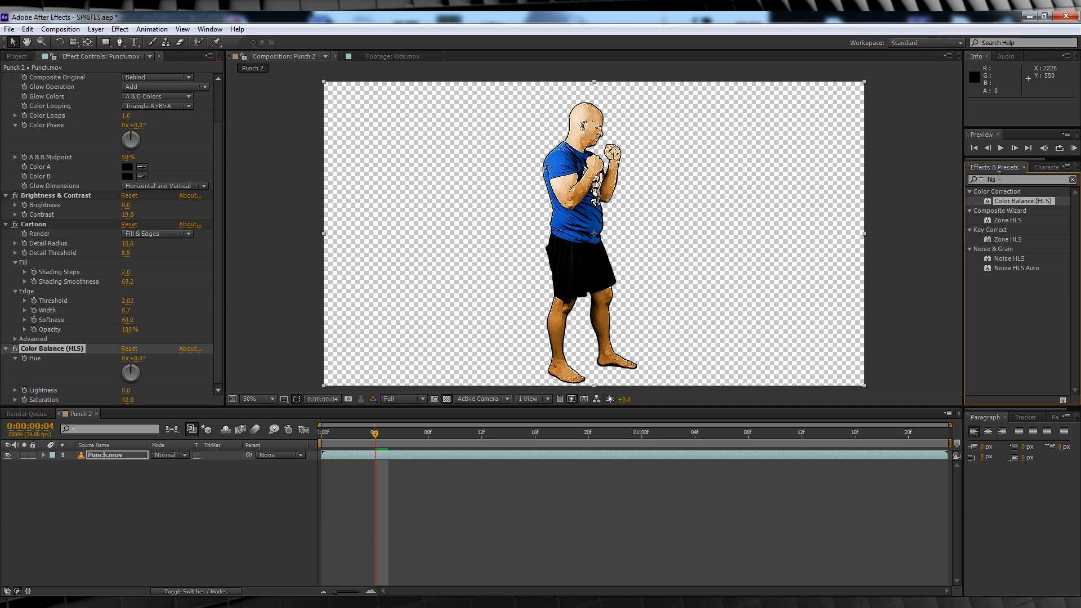
drag(996, 176, 988, 178)
text(poster)
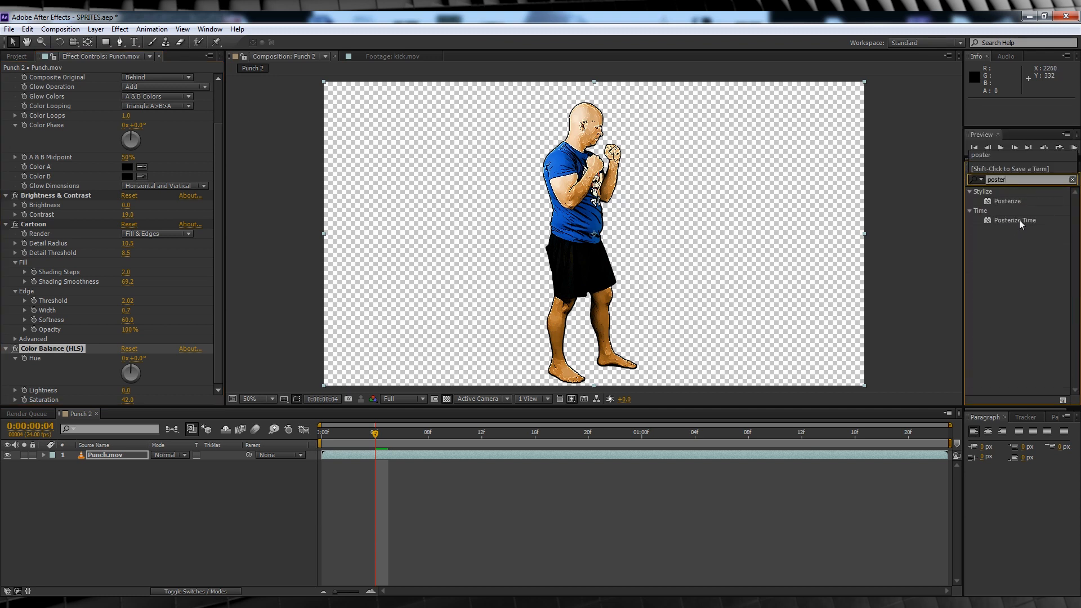
drag(1021, 224, 599, 243)
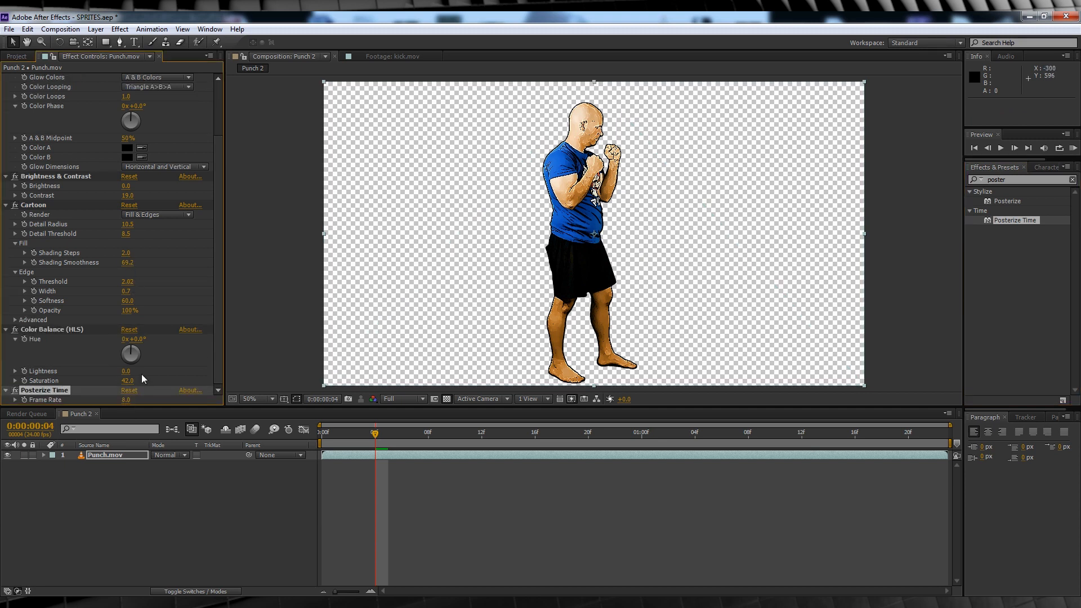
- Split the Punch.mov layer at 0:00:00:13, pull the rest of the punch footage about two frames earlier and preview it
click(347, 452)
key(space)
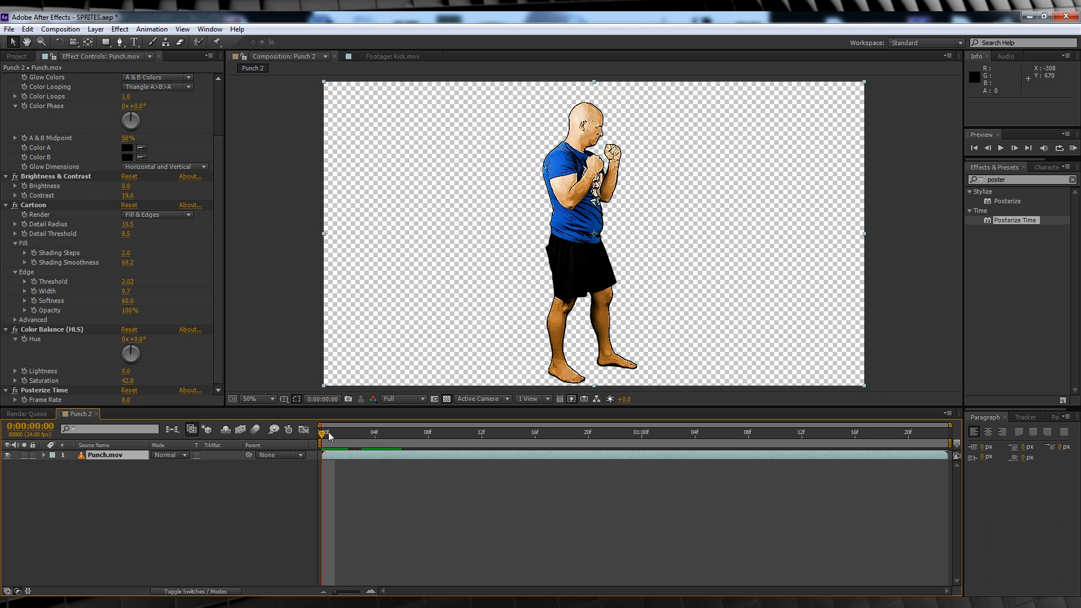
drag(329, 436, 762, 434)
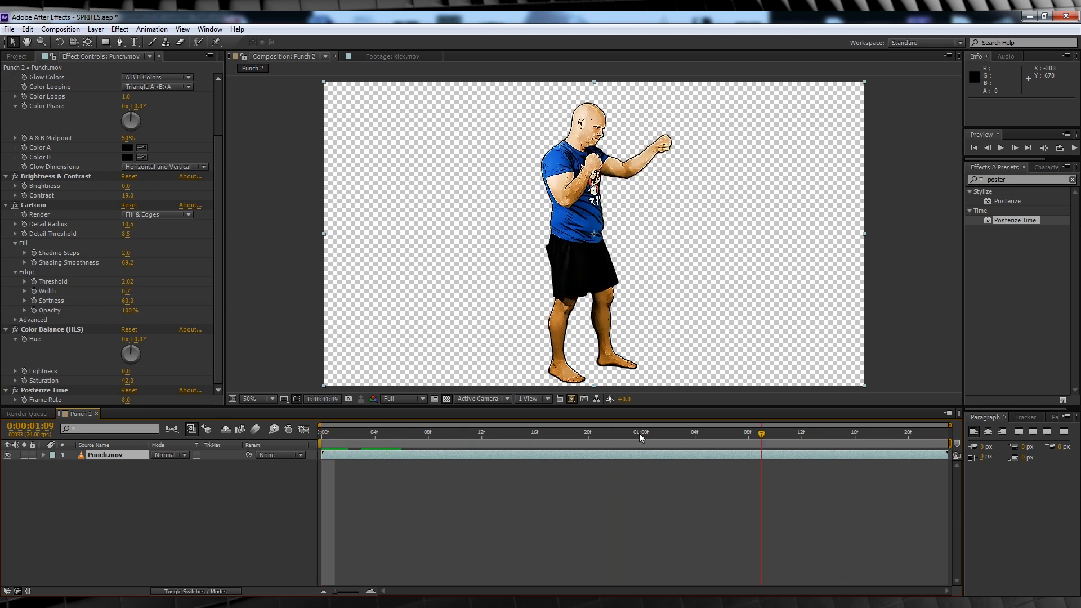
drag(640, 436, 490, 438)
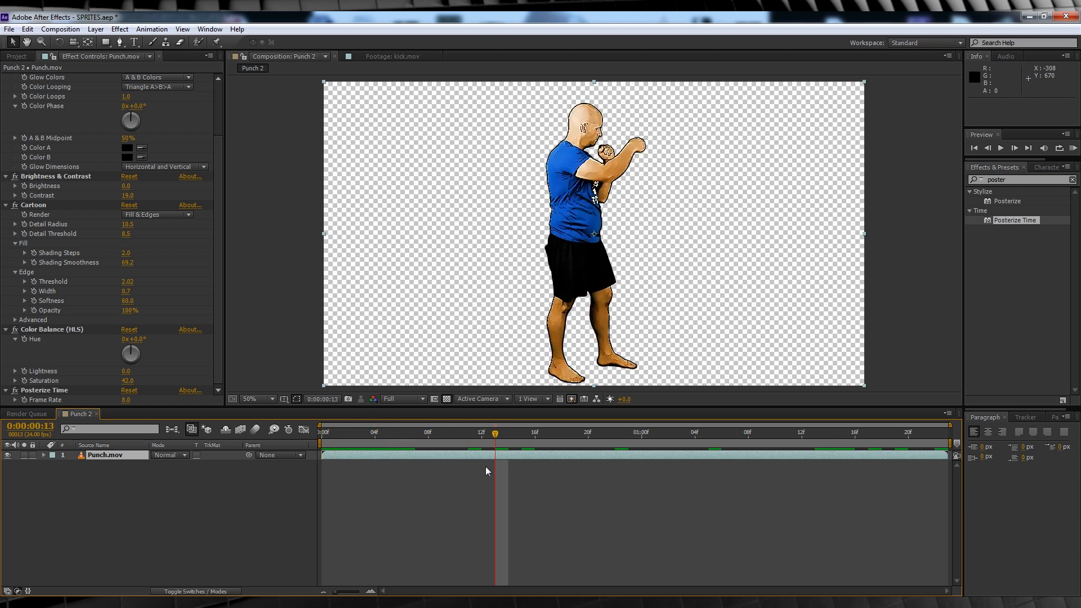
key(ctrl+shift+d)
mouse_move(496, 452)
mouse_down()
mouse_move(523, 438)
mouse_move(509, 438)
mouse_move(536, 458)
mouse_move(455, 439)
mouse_move(509, 439)
mouse_up()
key(KP_0)
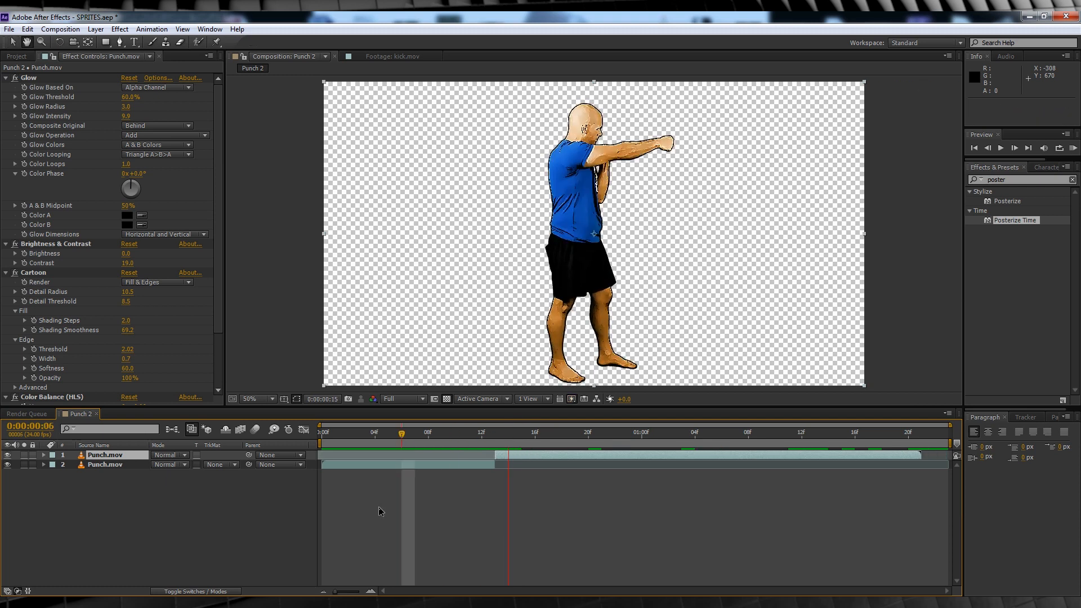
- Split the remaining punch footage at three more points, close the gaps between the segments and shorten the work area to the last segment
drag(579, 438, 735, 456)
key(ctrl+shift+d)
key(KP_0)
click(630, 438)
key(ctrl+shift+d)
drag(723, 438, 803, 439)
key(ctrl+shift+d)
drag(834, 456, 795, 457)
key(n)
key(KP_0)
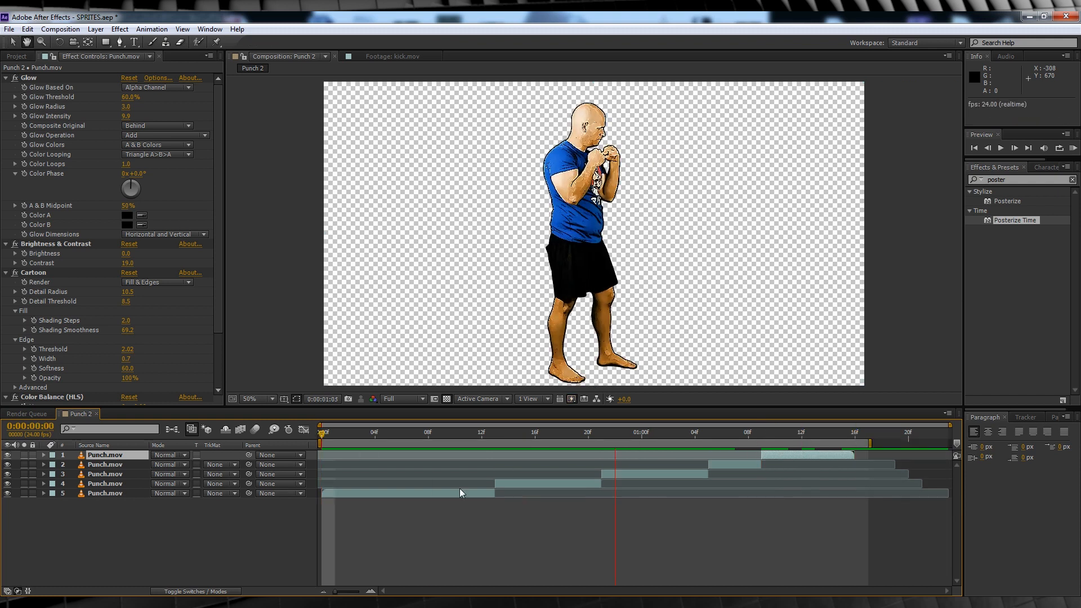
- Split off a one-frame punch segment at 0:00:00:14, shift the following segments one frame earlier and end the work area at 0:00:01:14
drag(525, 439, 509, 440)
key(ctrl+shift+d)
drag(554, 484, 541, 485)
drag(647, 474, 634, 475)
drag(740, 466, 727, 466)
drag(803, 456, 788, 456)
drag(869, 443, 842, 443)
- Make the opening punch segment and the work area start at 0:00:00:02 and preview the tightened punch
click(805, 439)
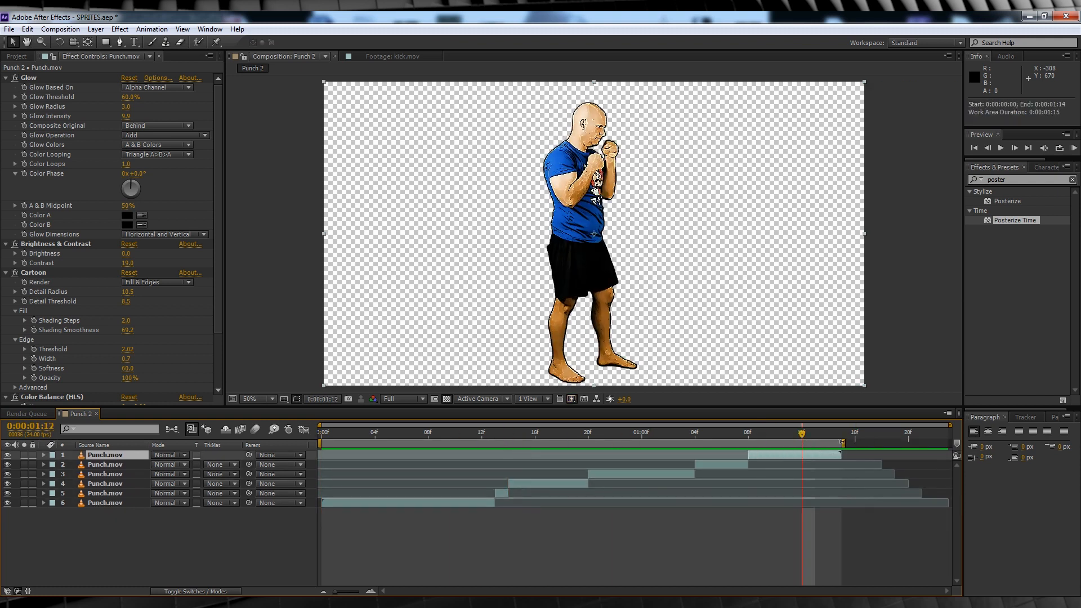
click(335, 438)
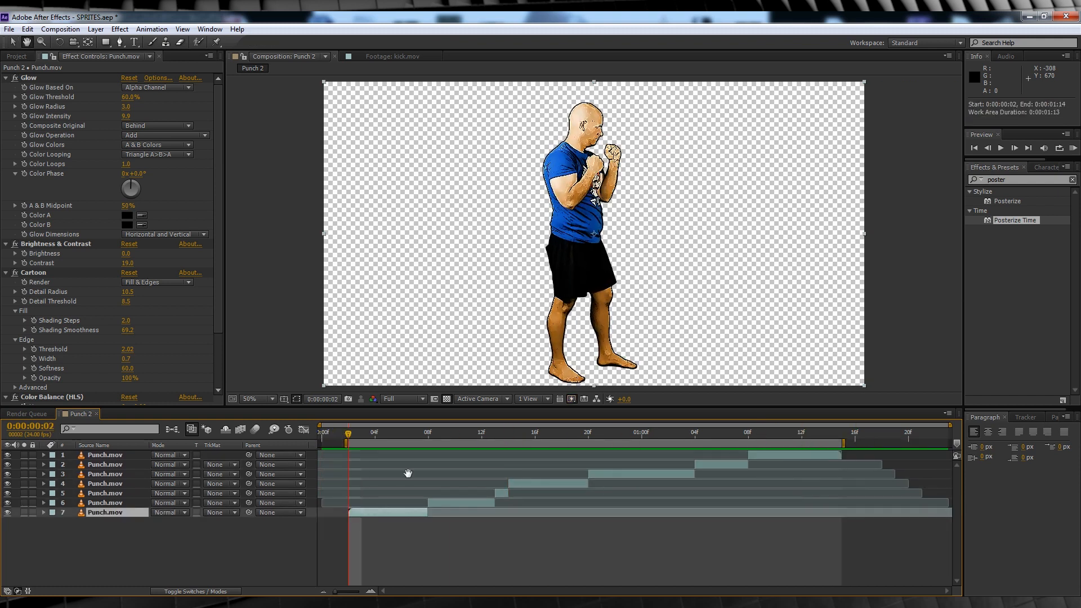
key(space)
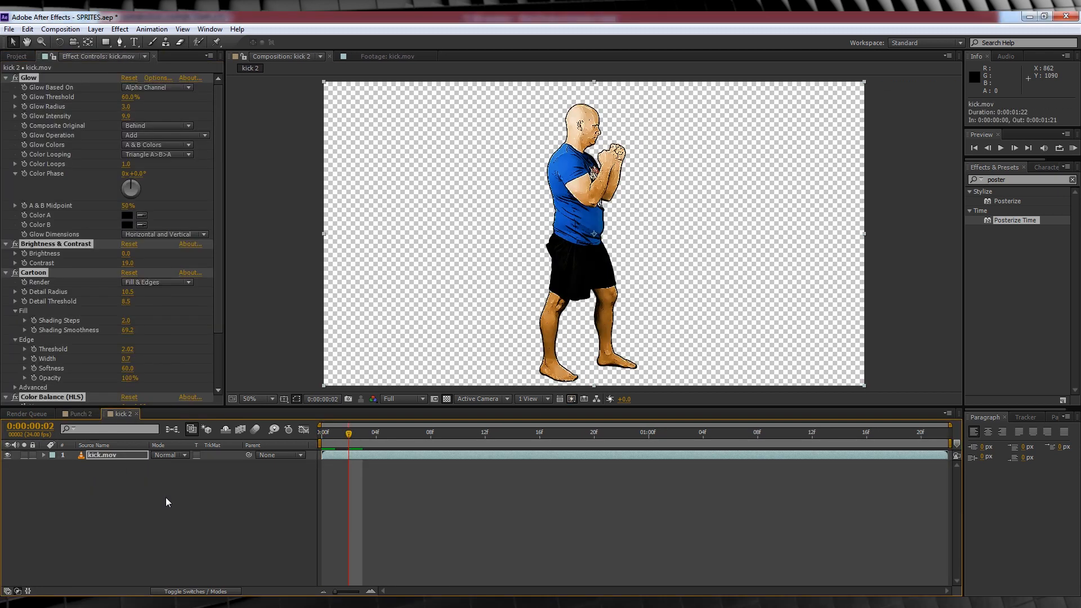
- Split the kick.mov layer in the kick 2 composition and preview the kick
key(ctrl+shift+d)
key(space)
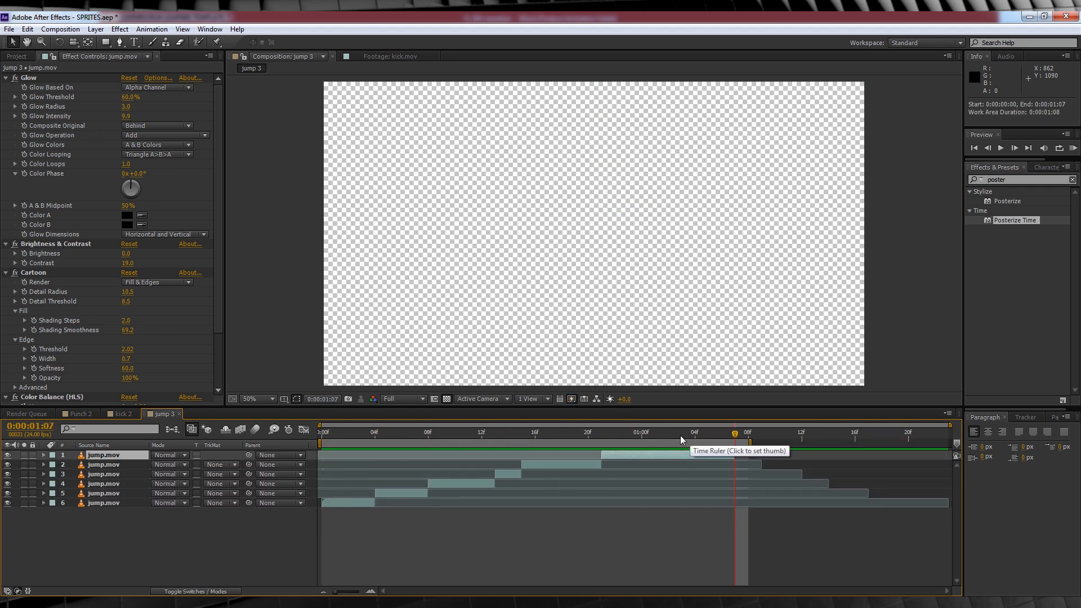
- Add an adjustment layer above the clips in the jump 3 composition and apply the Mosaic effect to it
click(95, 29)
mouse_move(129, 41)
click(344, 117)
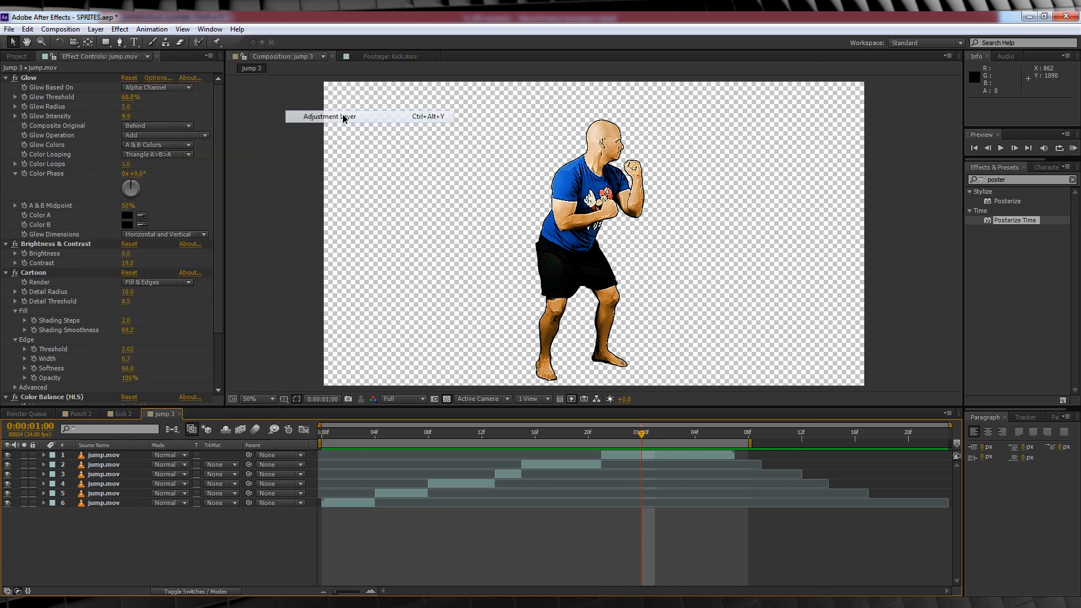
click(1008, 179)
text(mos)
drag(1008, 250, 121, 455)
- Set the Mosaic to 200 horizontal and 200 vertical blocks and turn on Sharp Colors
text(200)
key(Tab)
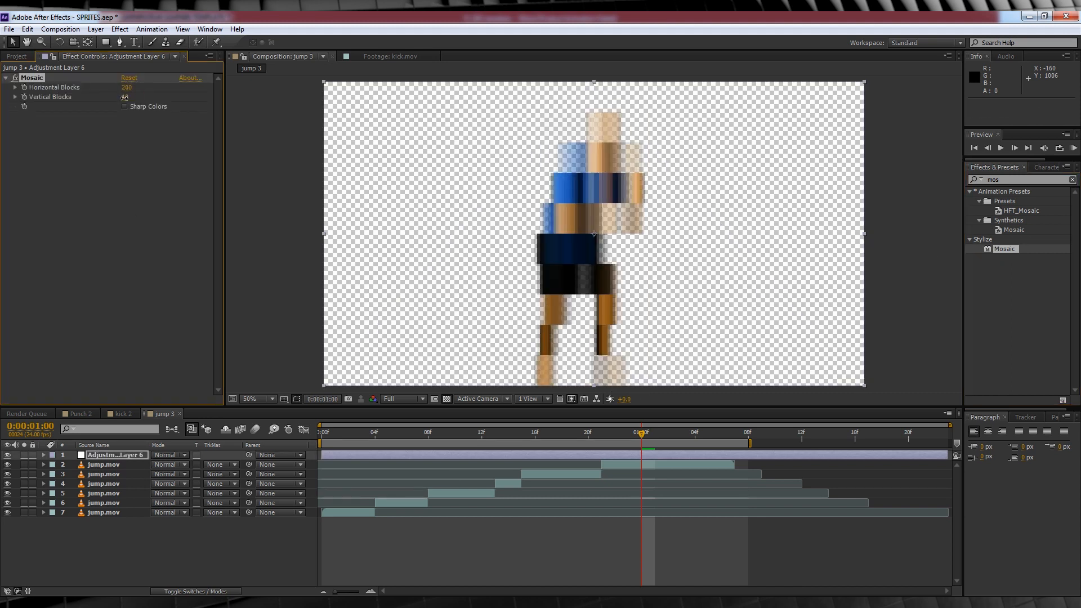
text(200)
key(Return)
click(124, 107)
mouse_move(124, 88)
mouse_down()
mouse_move(223, 89)
mouse_move(126, 96)
mouse_up()
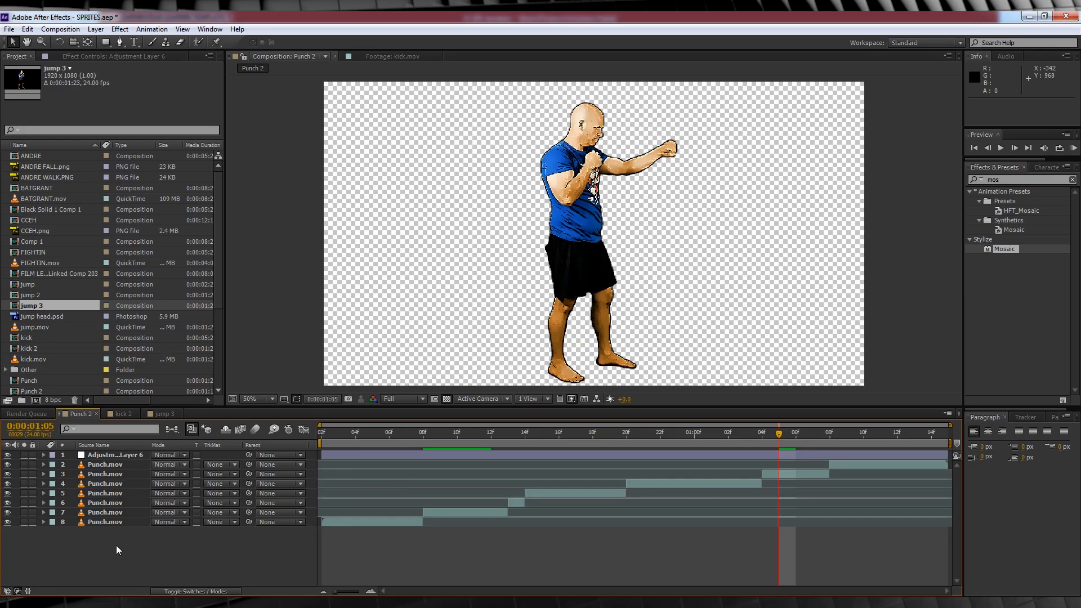
- Create a new 1920 x 1080 composition at 99 frames per second with a duration of 0:00:10:23
click(81, 28)
click(85, 38)
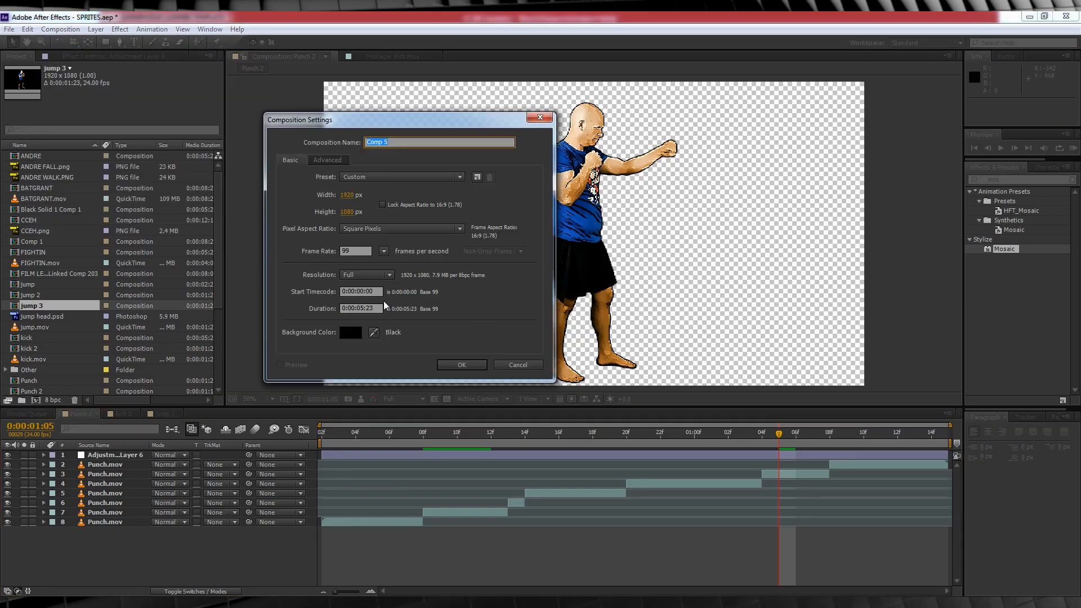
drag(358, 309, 364, 310)
text(1)
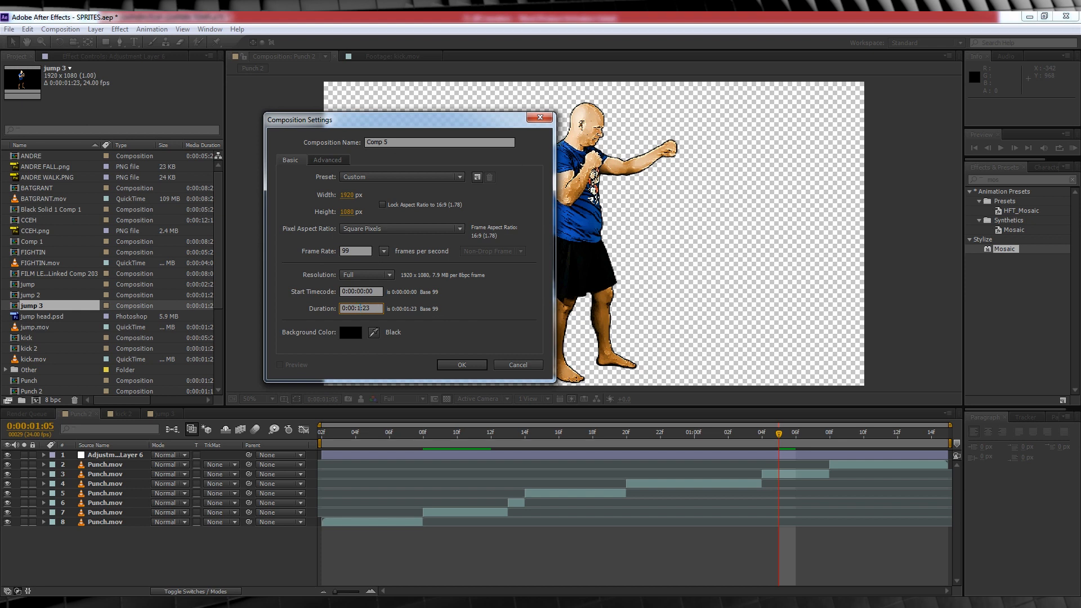
text(0)
key(Return)
- Add the Punch 2, kick 2 and jump 3 compositions as layers, in that order, to the new composition
click(35, 319)
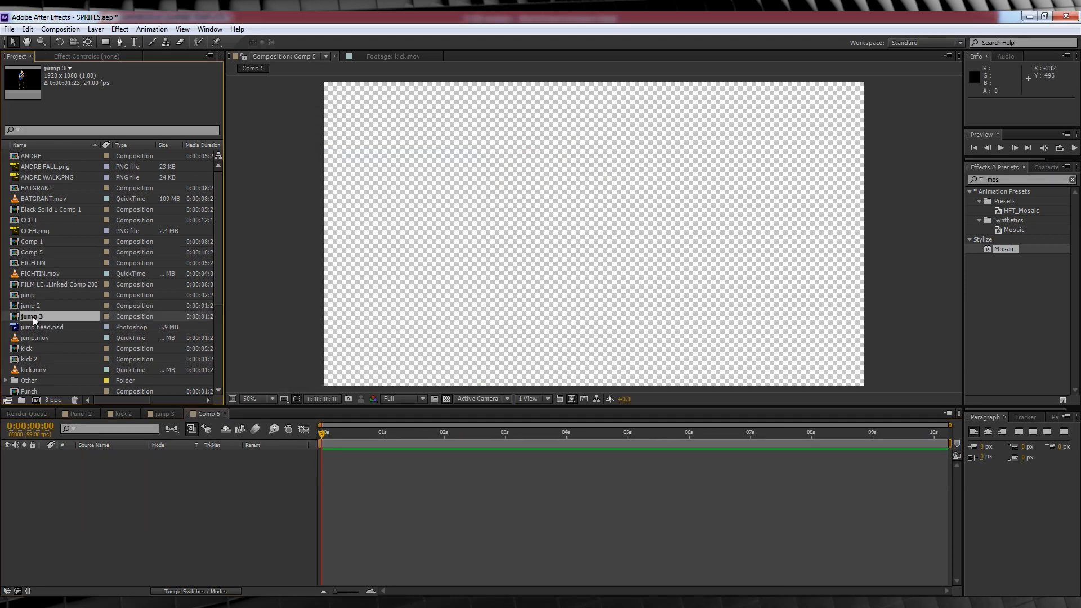
scroll(36, 354, down, 2)
drag(34, 338, 70, 498)
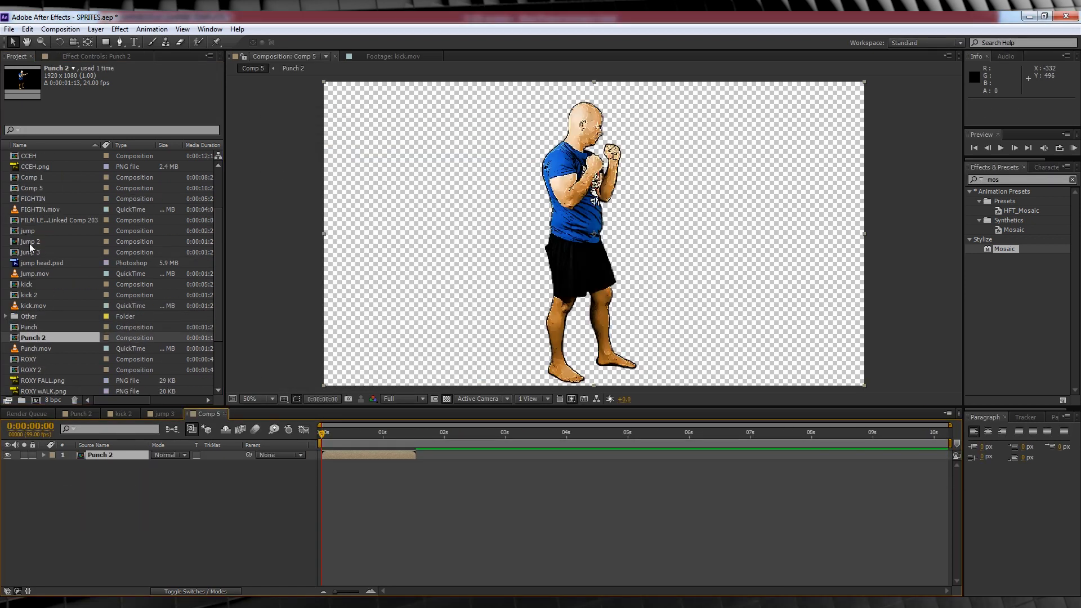
drag(36, 292, 68, 495)
drag(31, 252, 101, 490)
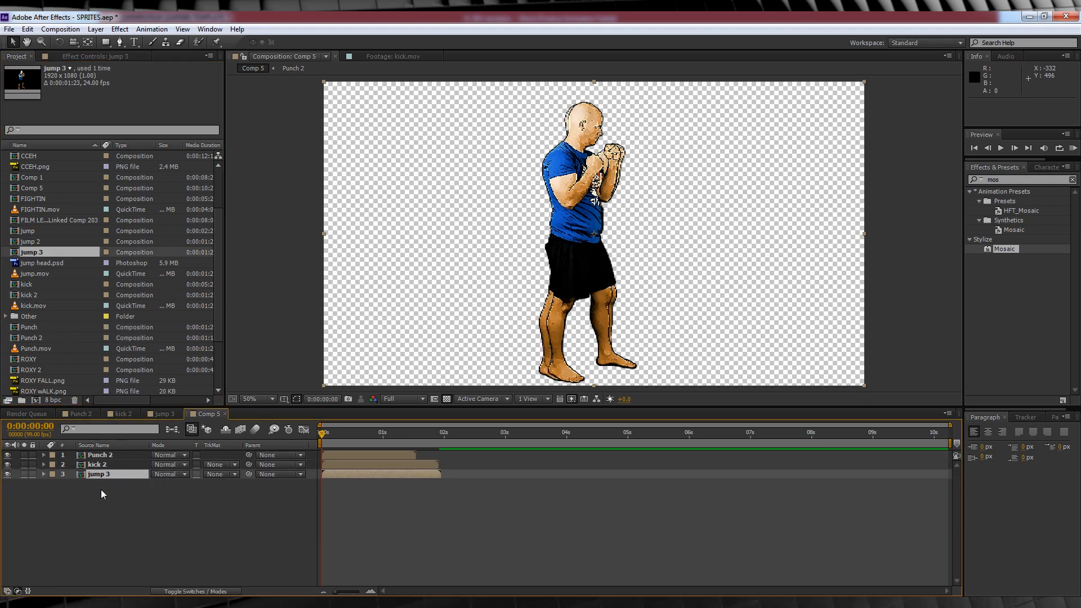
- Arrange the kick 2 and jump 3 layers end to end after Punch 2 and end the work area where jump 3 ends
drag(363, 465, 613, 478)
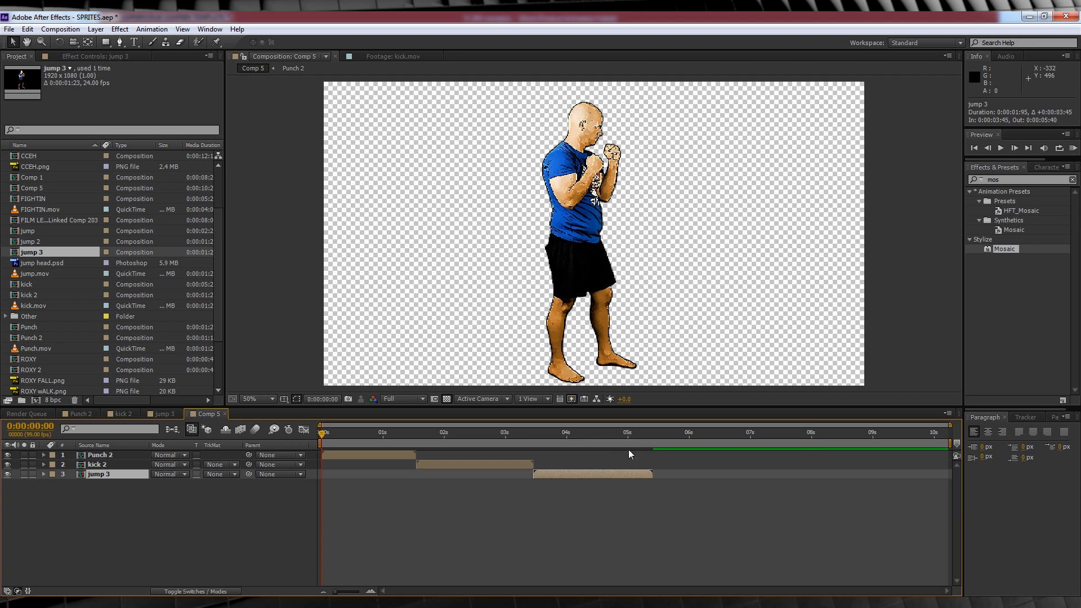
click(651, 435)
key(n)
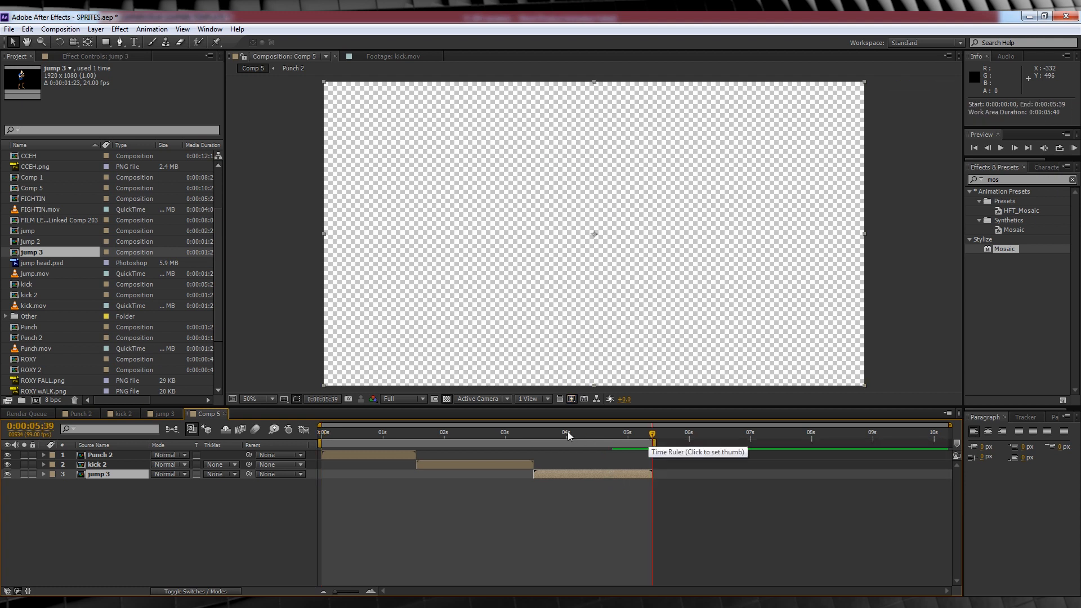
- Split kick 2 at 0:00:02:56, delete the leftover part, and move jump 3 to start at the cut
drag(565, 434, 324, 433)
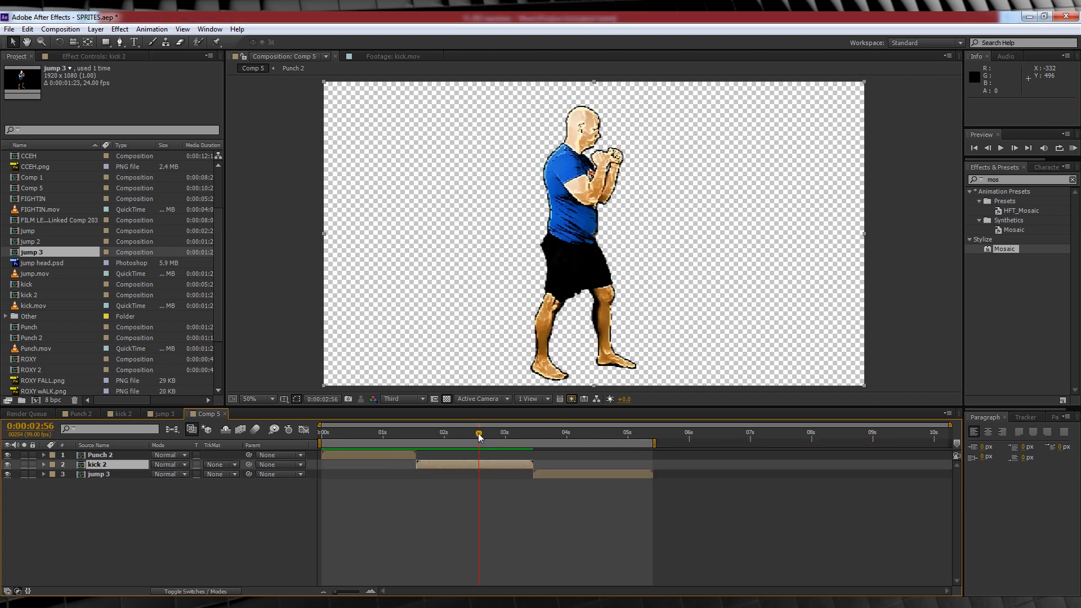
key(ctrl+d)
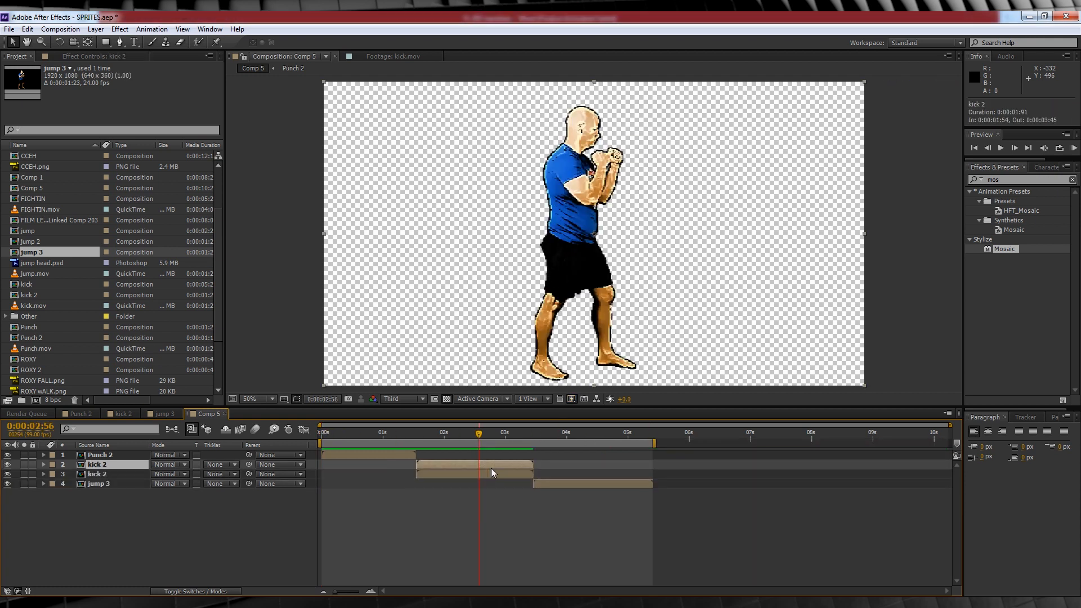
key(ctrl+z)
key(ctrl+shift+d)
key(Delete)
drag(541, 476, 489, 475)
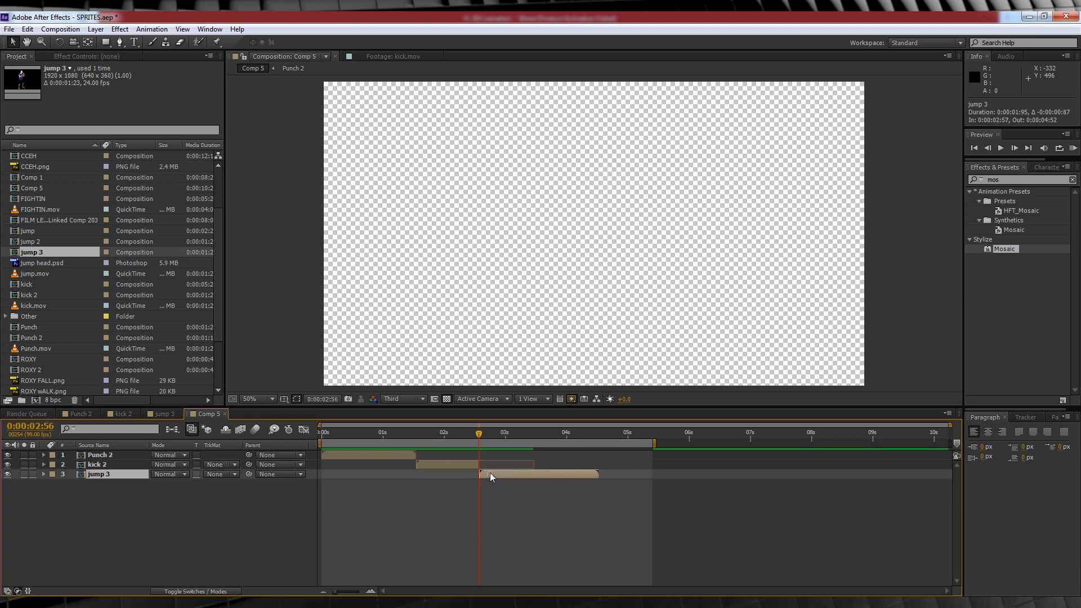
- Split jump 3 before its end, delete the leftover part, end the work area at the cut, and preview the sequence
drag(480, 434, 378, 435)
ctrl+click(565, 476)
click(552, 475)
key(ctrl+shift+d)
key(Delete)
key(n)
key(space)
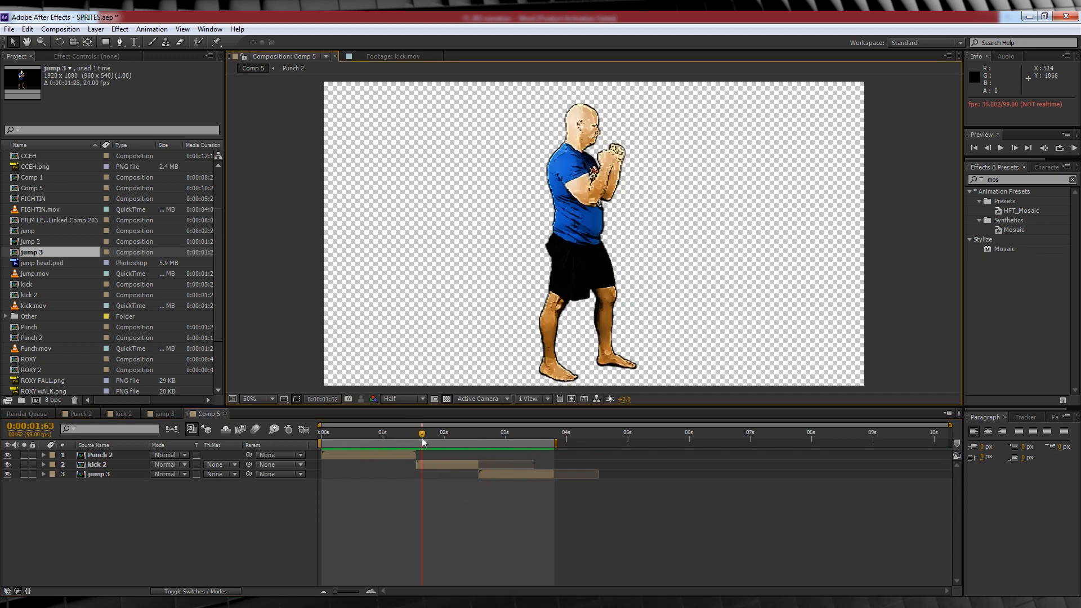
- Duplicate the Punch 2 layer, place the trimmed copy after jump 3, extend the work area over it, and scrub through the sequence
click(100, 456)
key(ctrl+d)
drag(368, 455, 597, 455)
drag(556, 443, 860, 435)
key(semicolon)
click(689, 435)
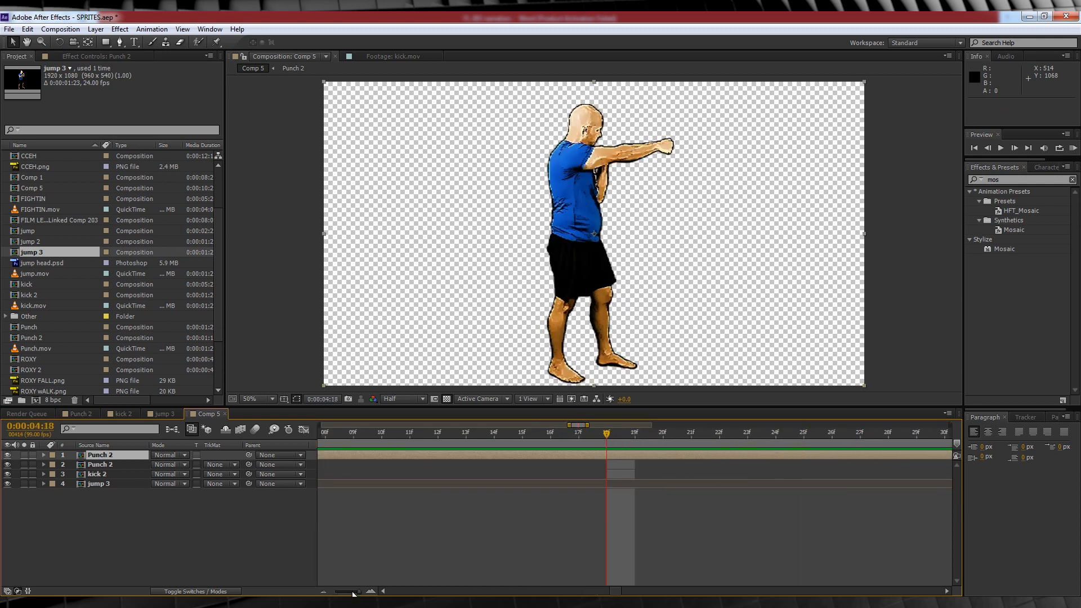
drag(691, 465, 664, 461)
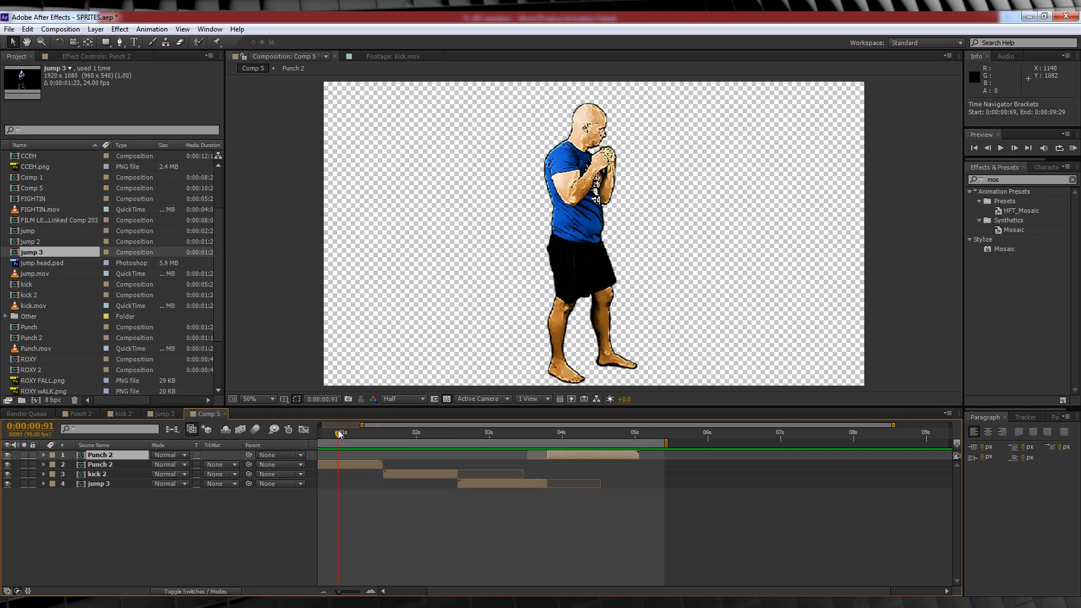
drag(374, 434, 551, 435)
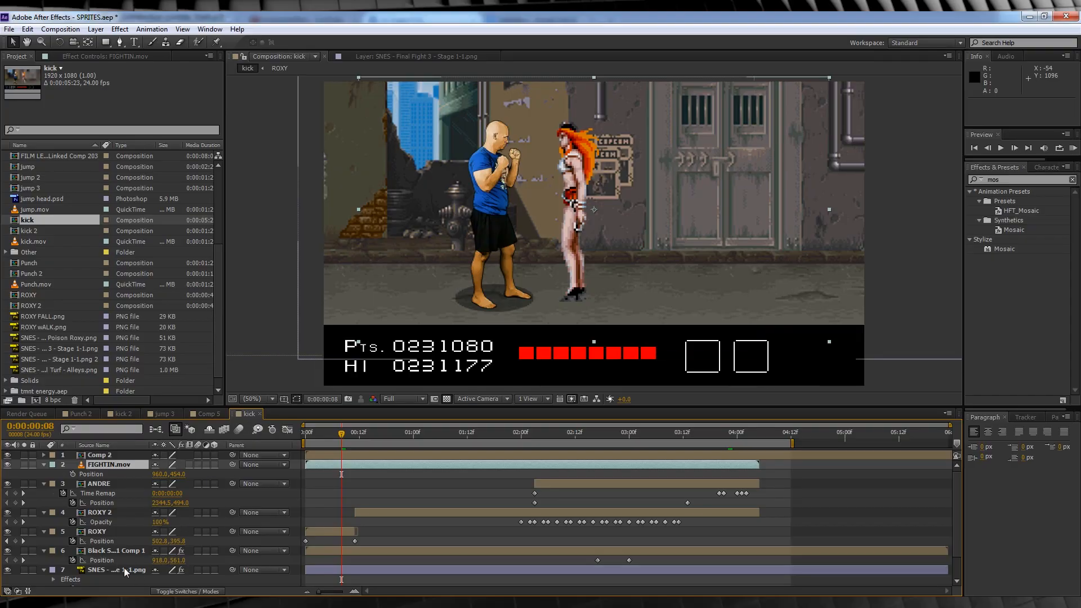
- Inspect the SNES stage background layer on its own, and toggle the visibility of Comp 2 in the kick composition
double_click(124, 568)
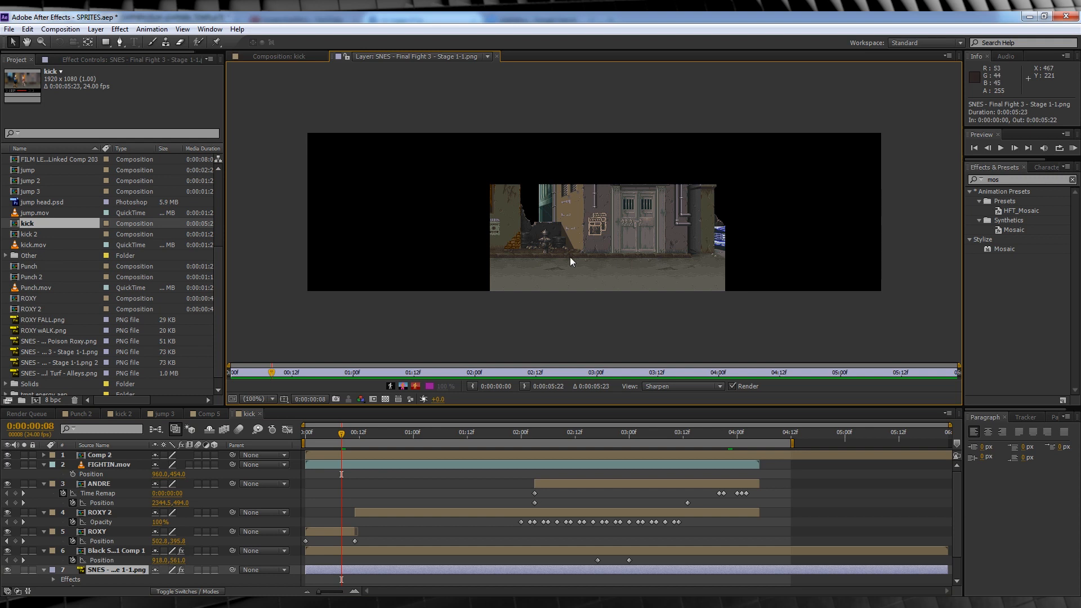
click(496, 56)
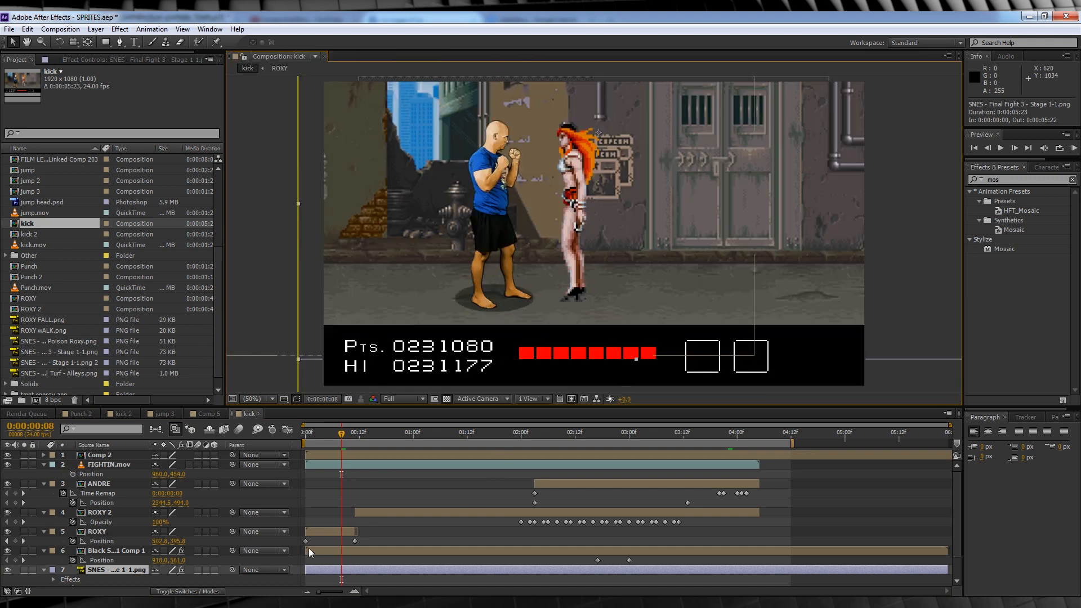
click(309, 551)
click(362, 457)
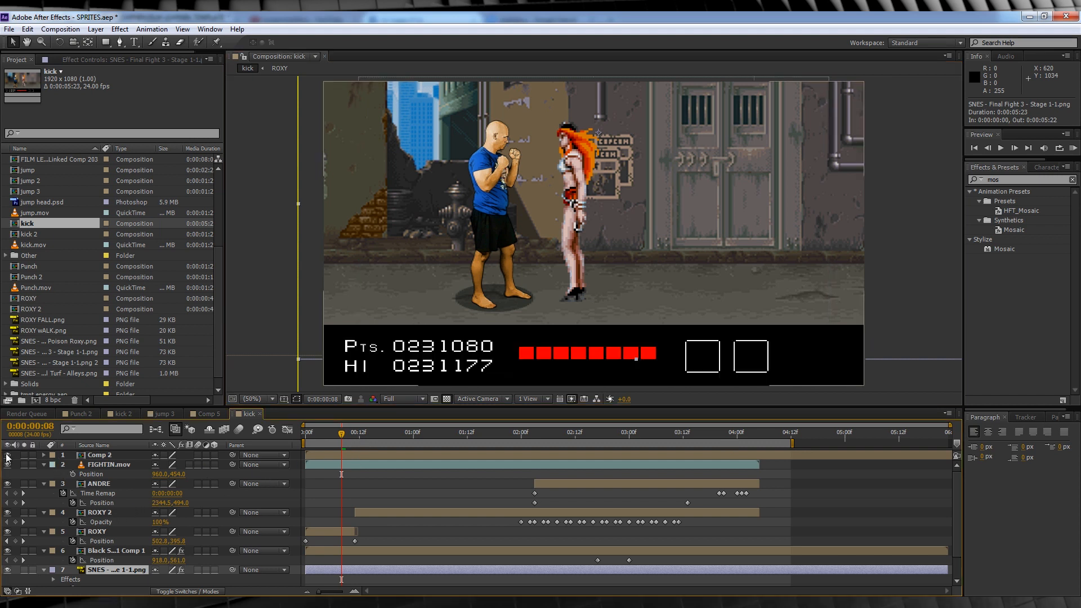
click(7, 455)
click(8, 455)
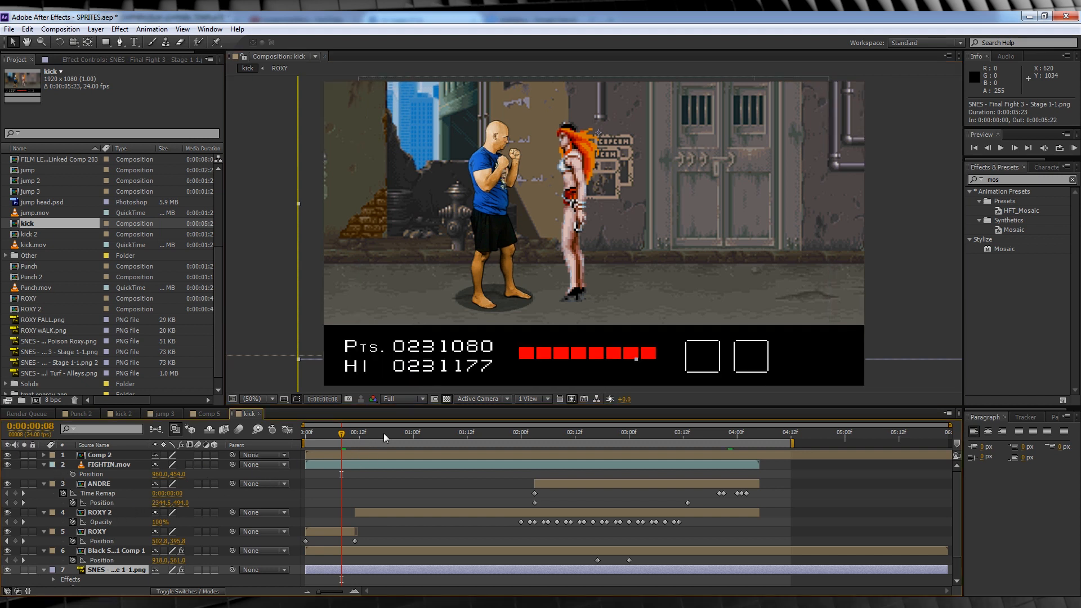
- Toggle the visibility of the ROXY layer and scrub around the start of the ANDRE layer near 0:00:02:03
click(87, 484)
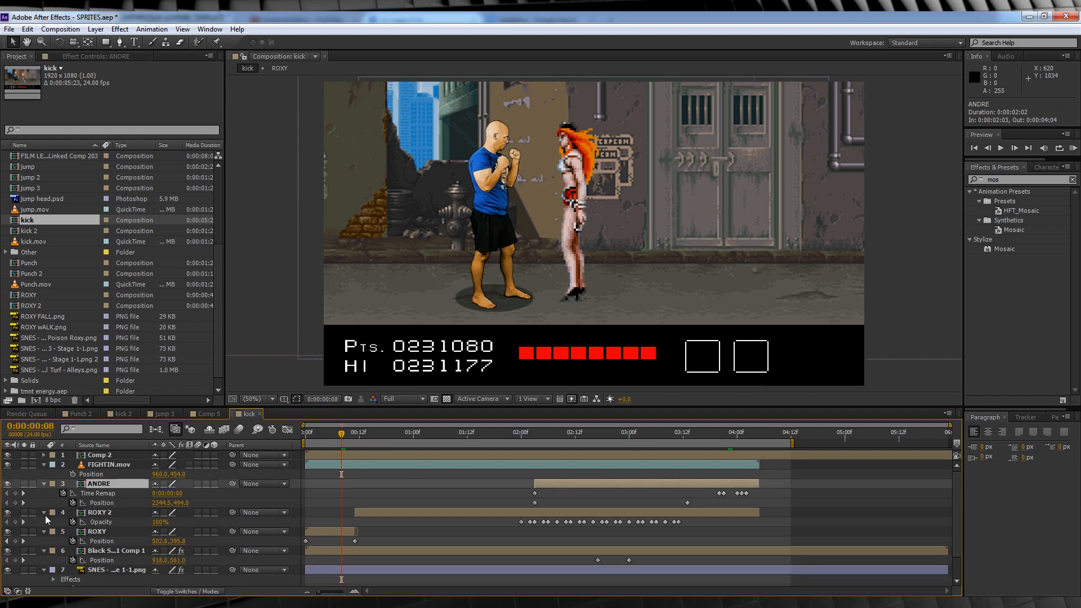
click(7, 532)
click(8, 533)
click(549, 438)
mouse_move(550, 441)
mouse_down()
mouse_move(566, 441)
mouse_move(535, 438)
mouse_up()
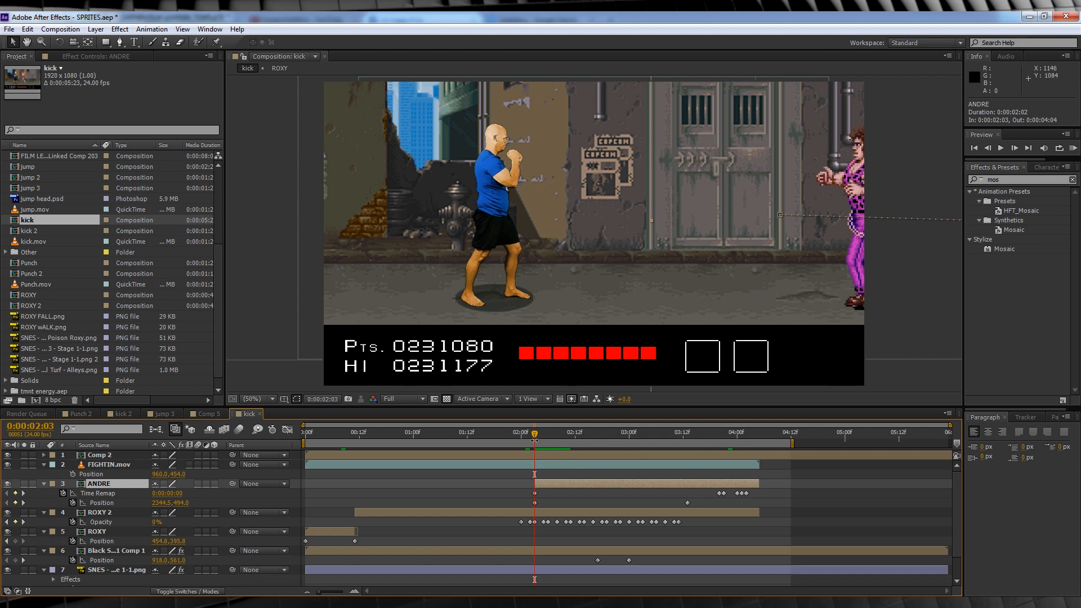
drag(538, 439, 547, 439)
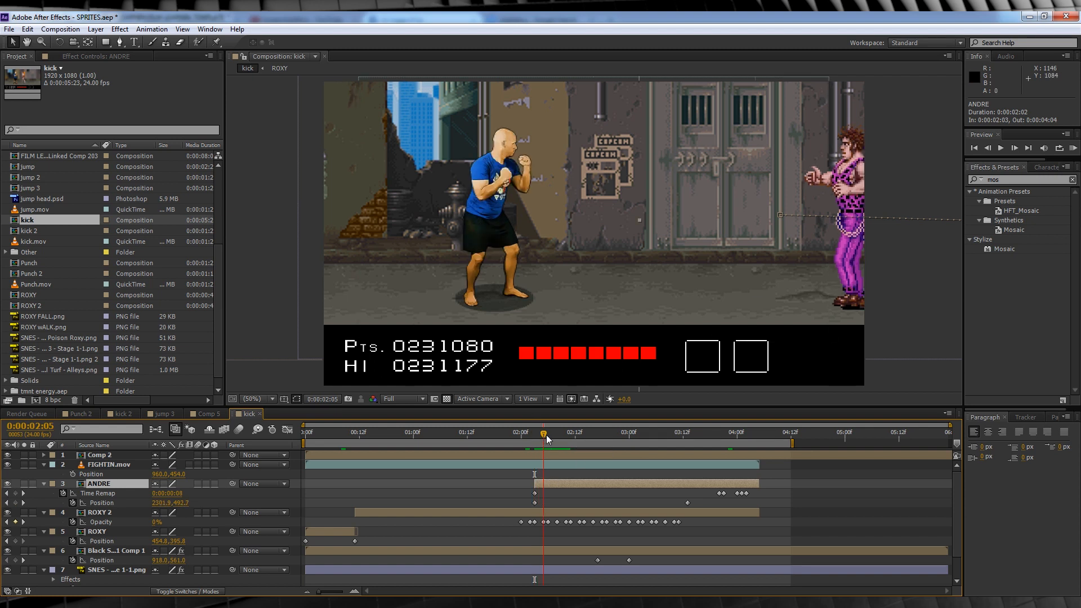
- Open the FIGHTIN.mov layer on its own and scrub through the fighter's movements
double_click(105, 466)
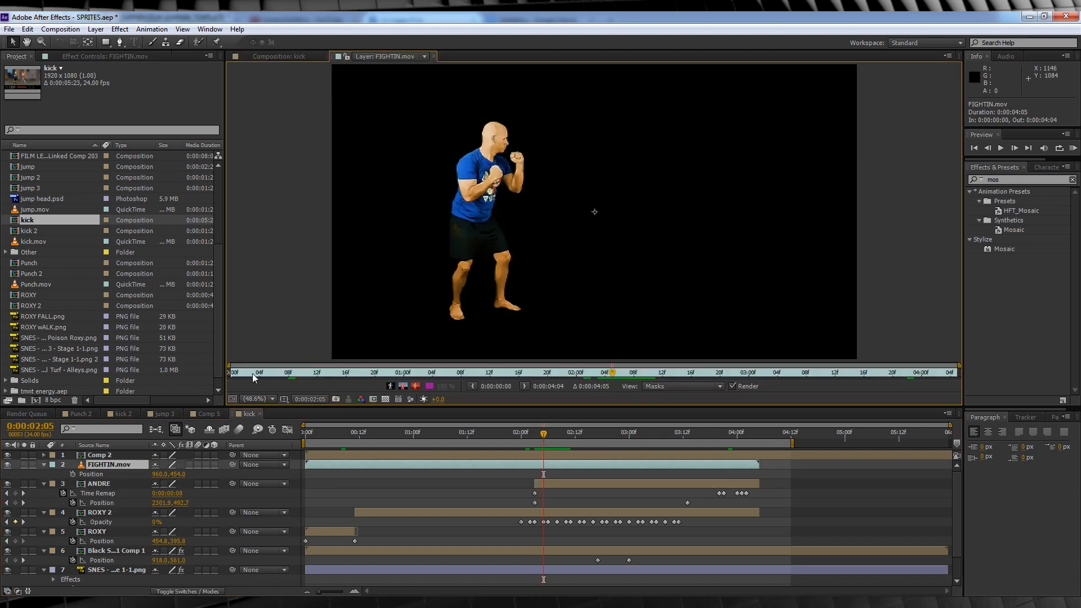
drag(254, 377, 579, 376)
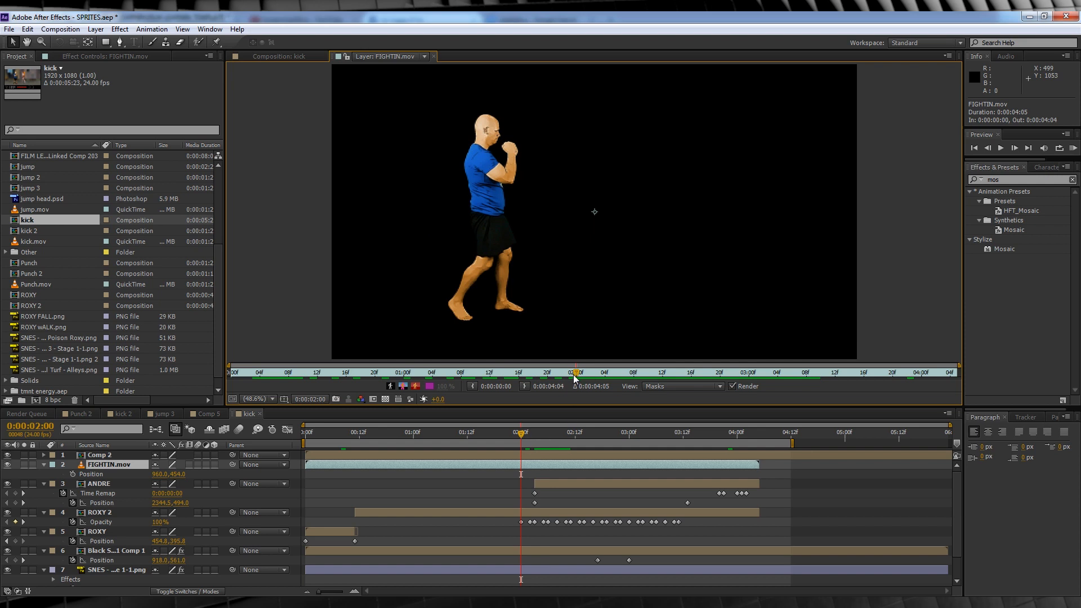
drag(667, 376, 773, 377)
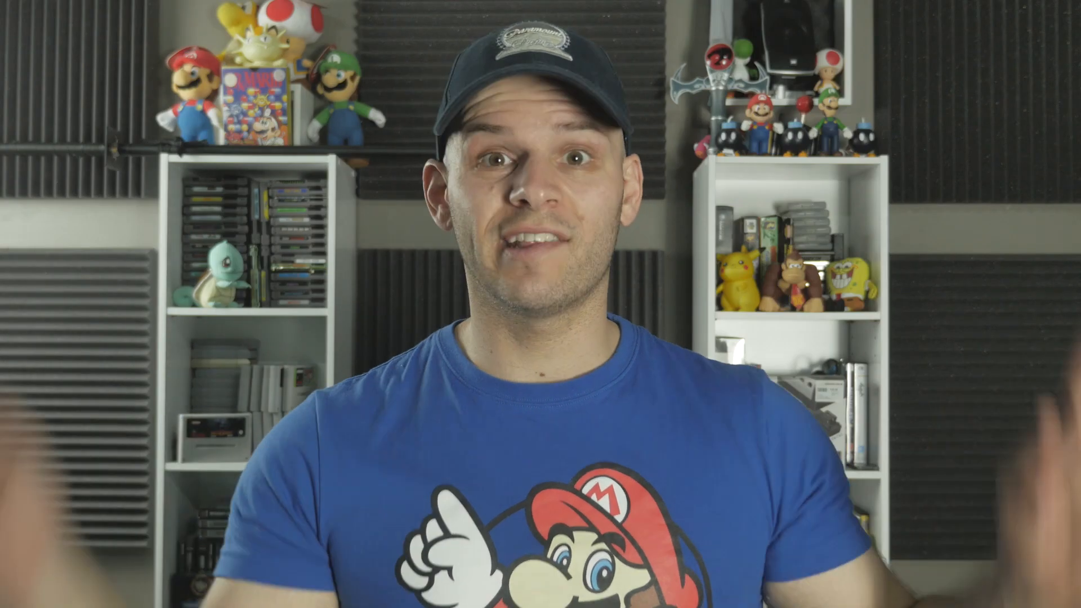